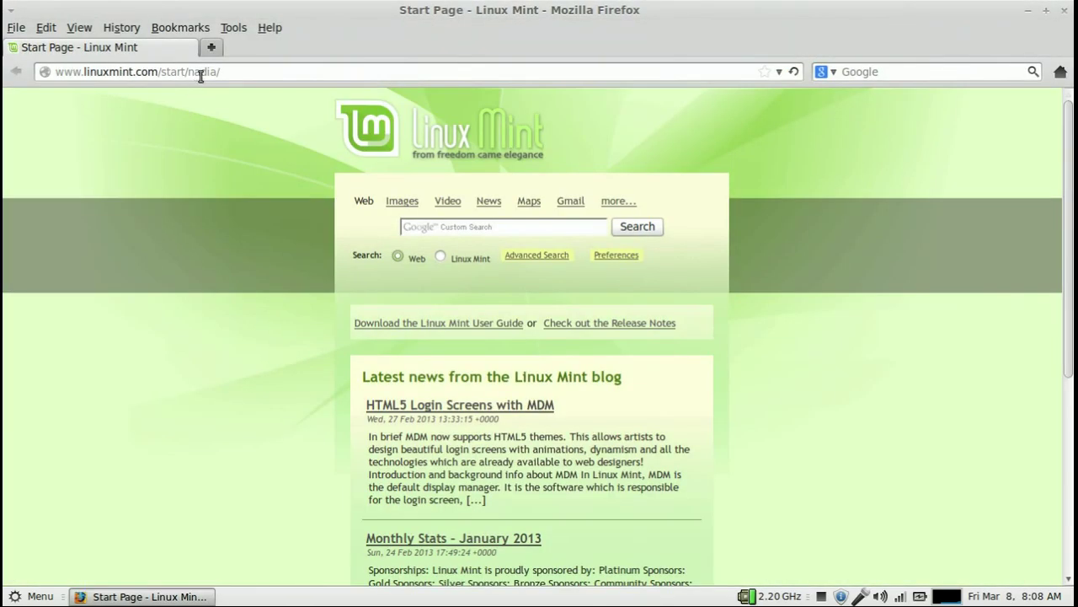
Load the repository owner's GitHub profile and open the 12voltdesulfator repository.
click(201, 75)
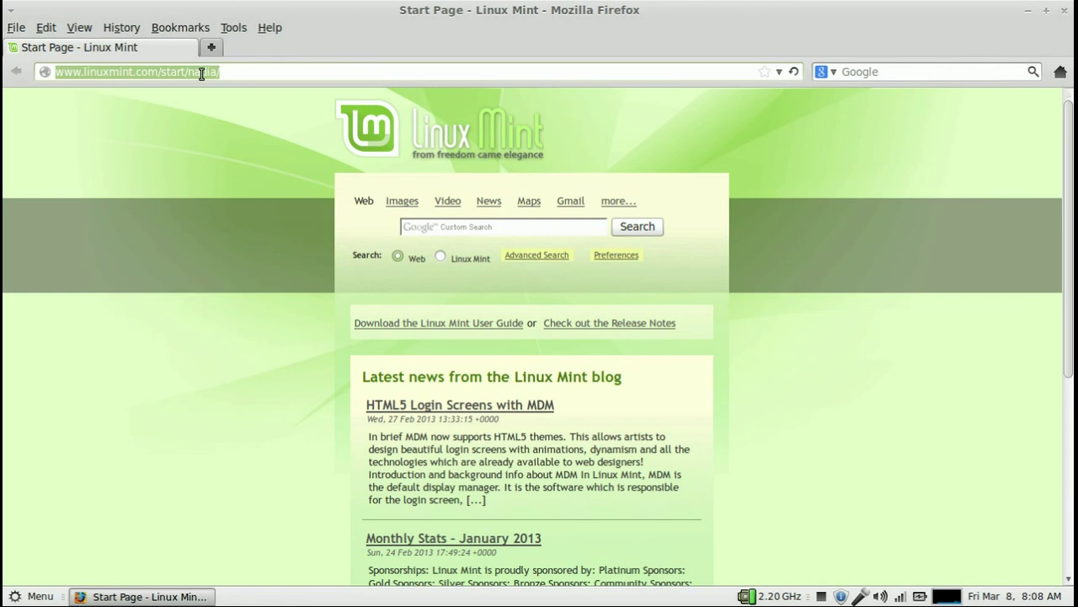
text(github.)
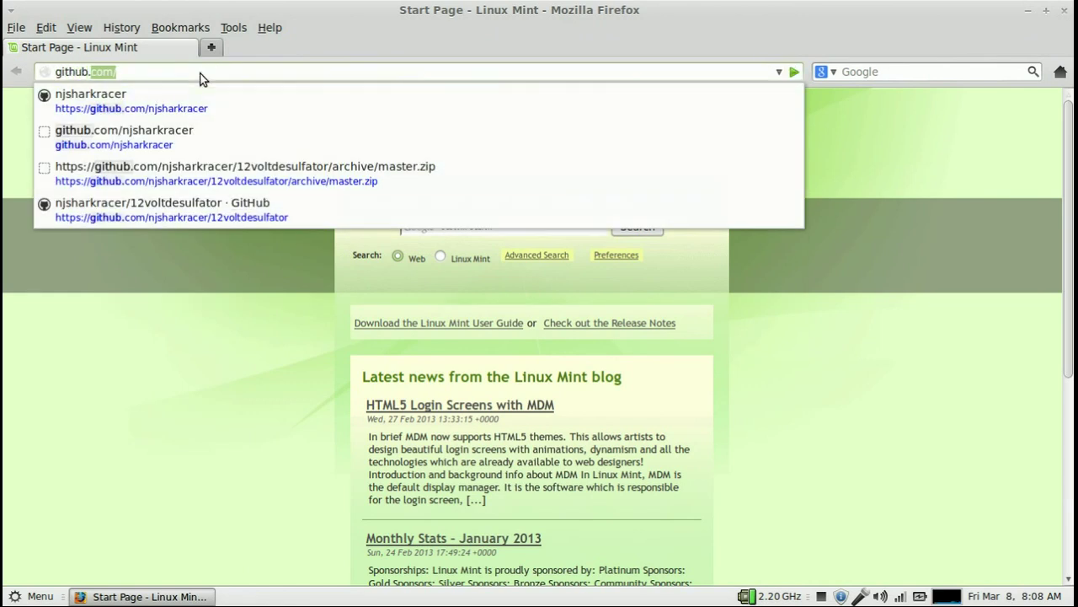
text(com/njsharkrac)
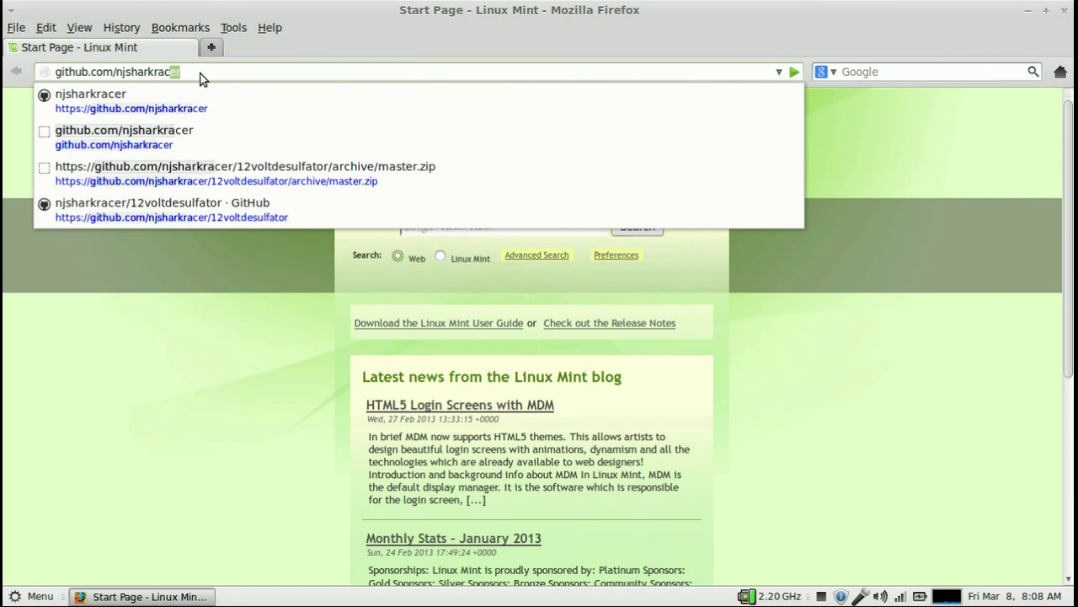
text(er)
key(Return)
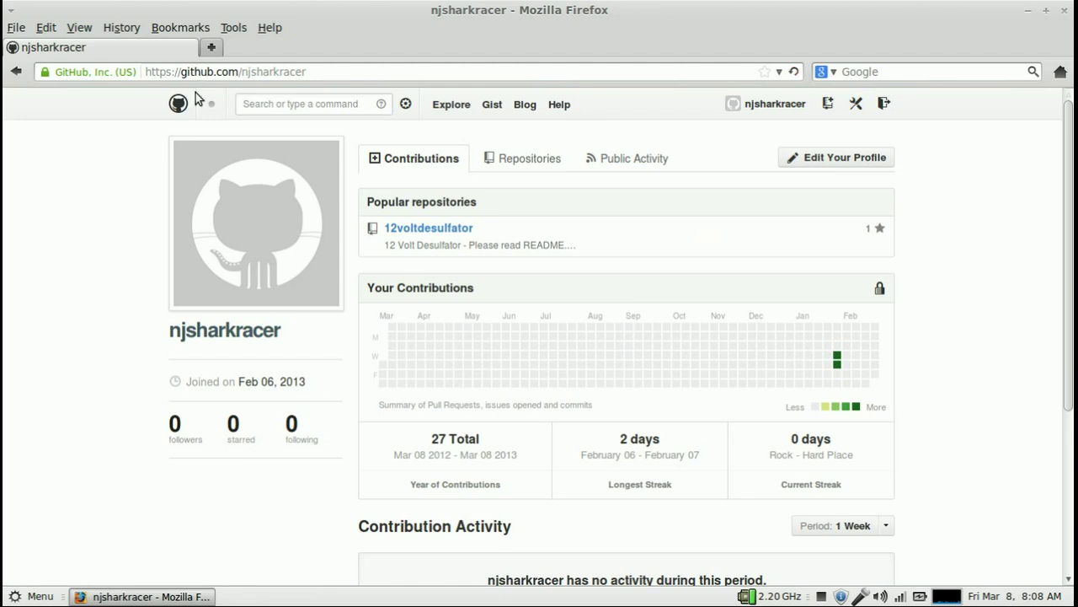
click(425, 236)
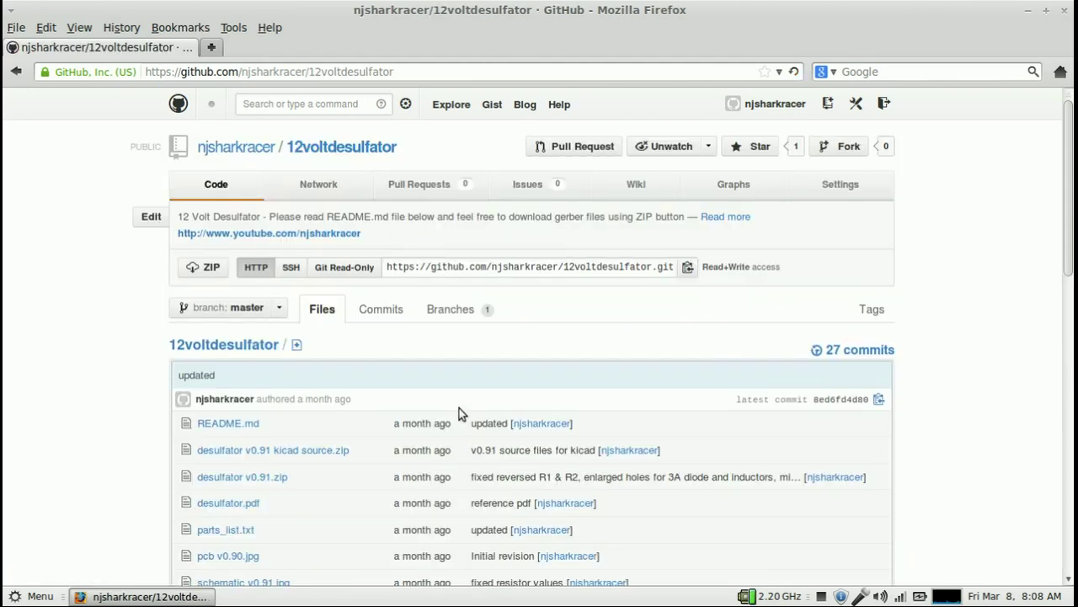
scroll(94, 403, down, 3)
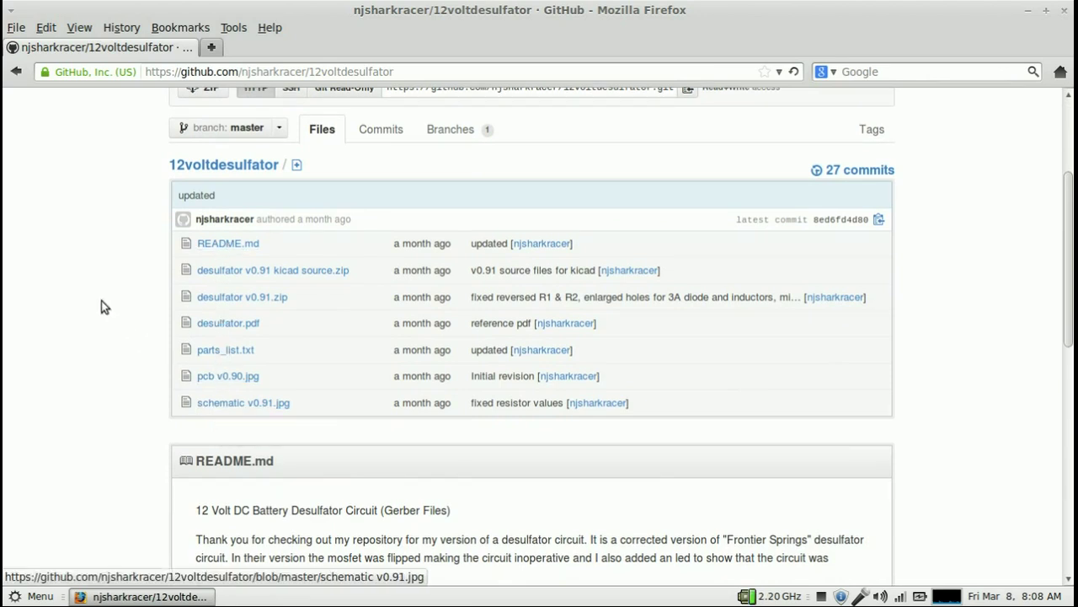
scroll(100, 304, down, 3)
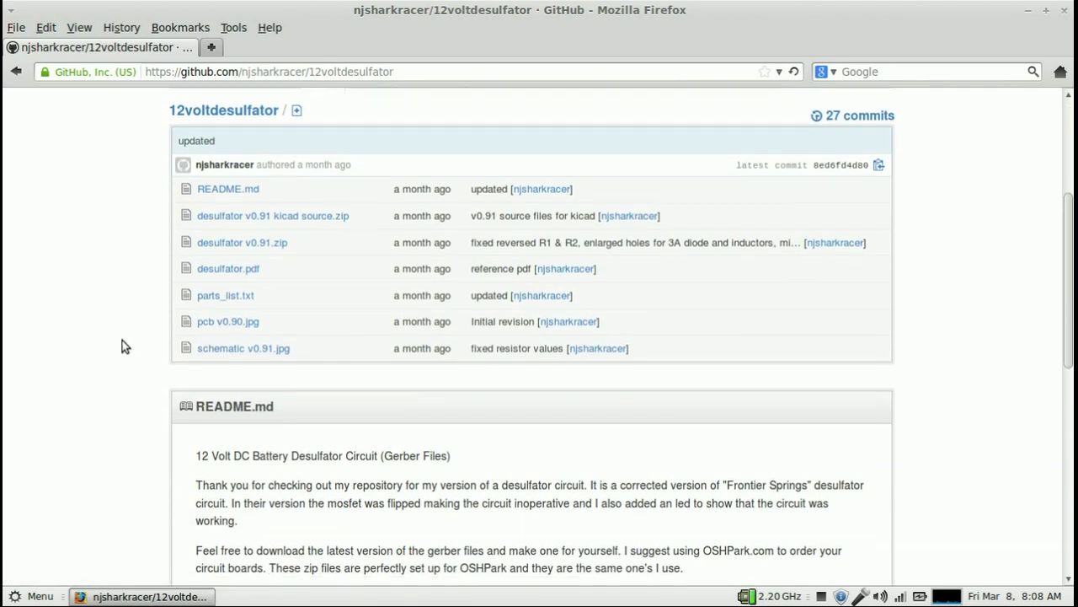
scroll(122, 340, down, 3)
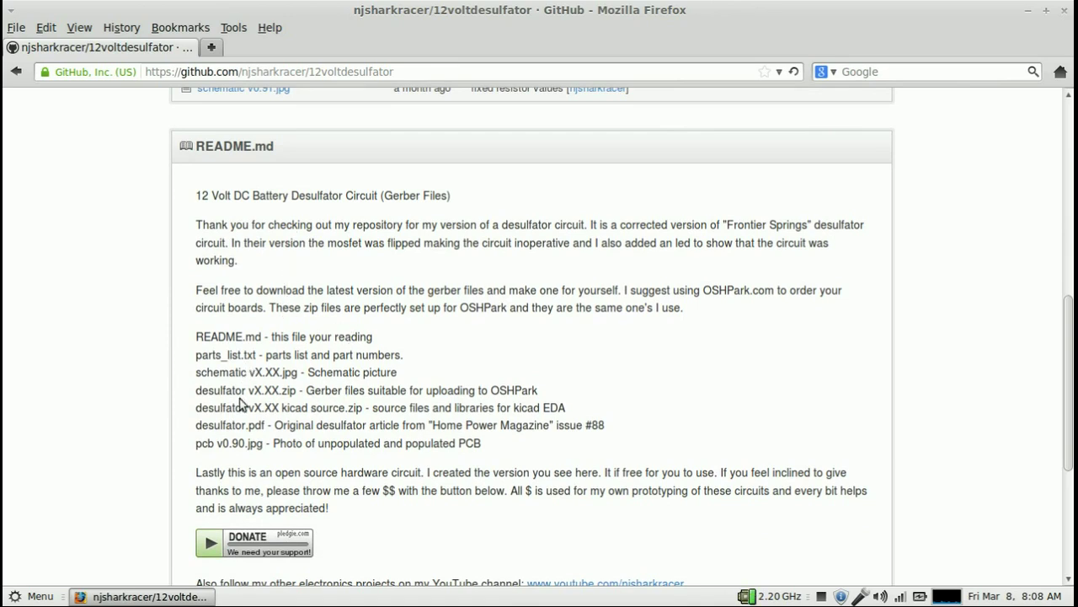
scroll(134, 438, down, 1)
scroll(134, 438, down, 3)
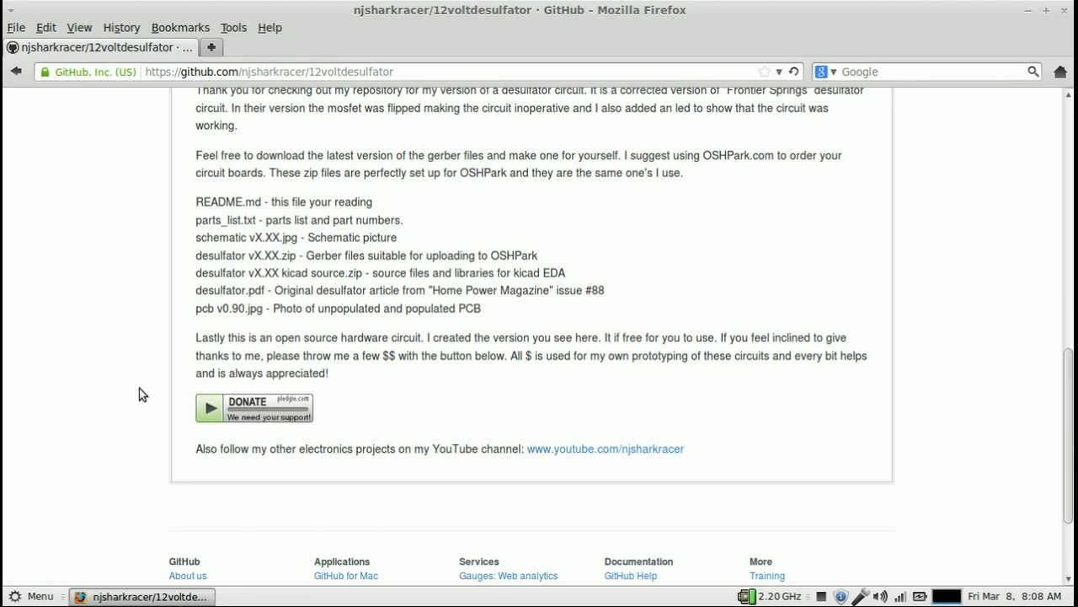
scroll(139, 387, up, 2)
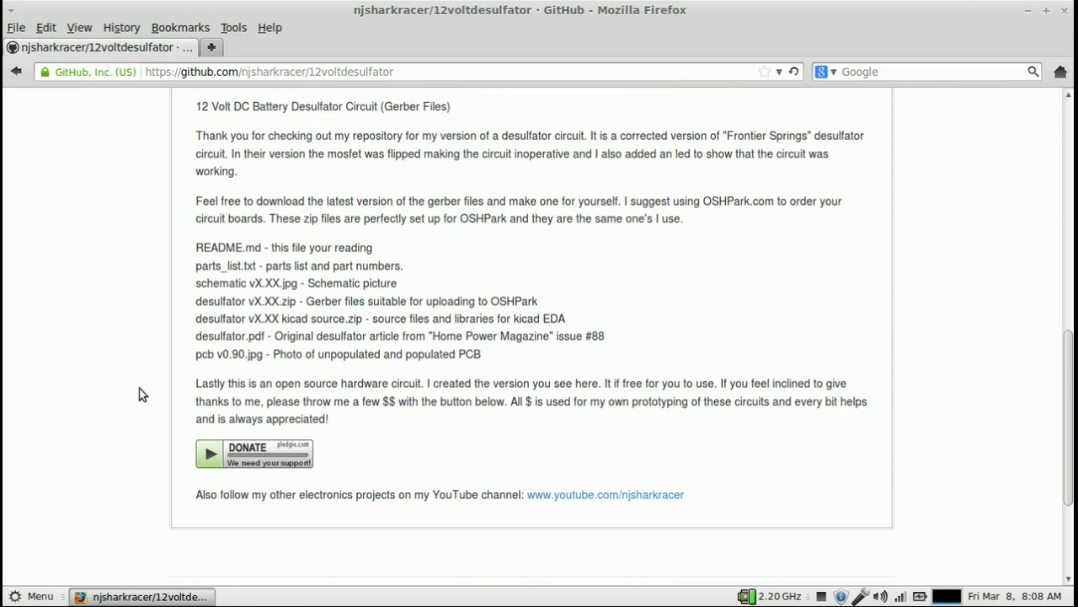
scroll(139, 394, up, 8)
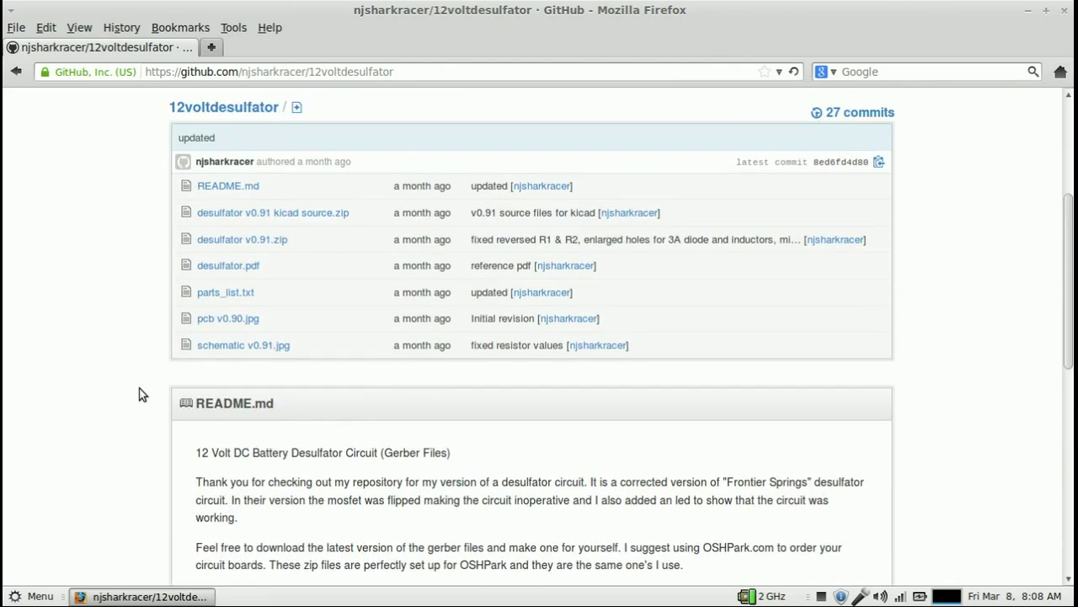
scroll(140, 390, up, 4)
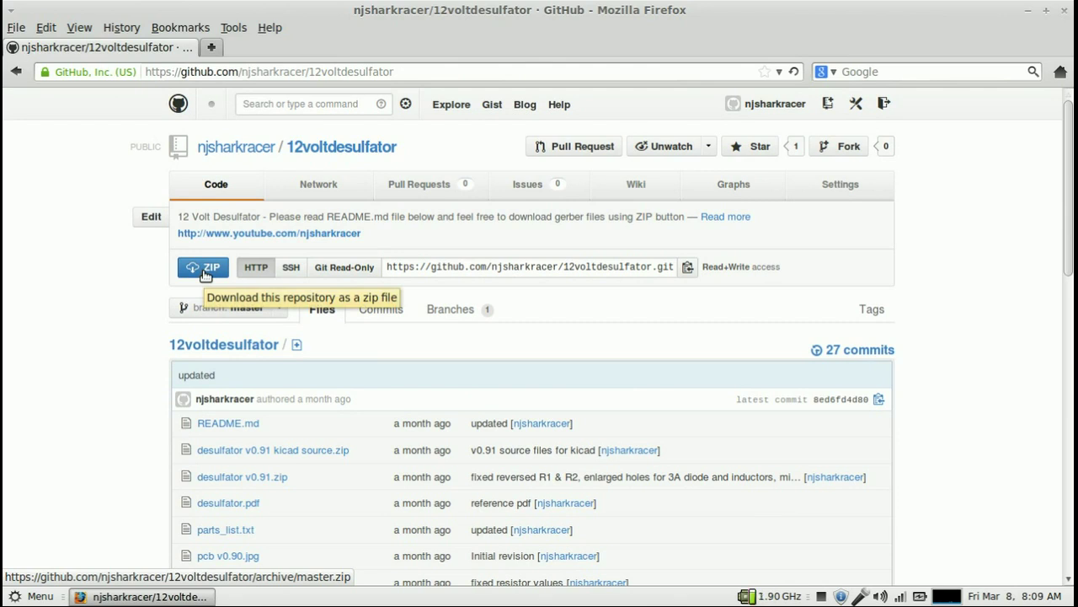
Save 12voltdesulfator-master.zip to disk and clear the finished downloads list.
click(205, 276)
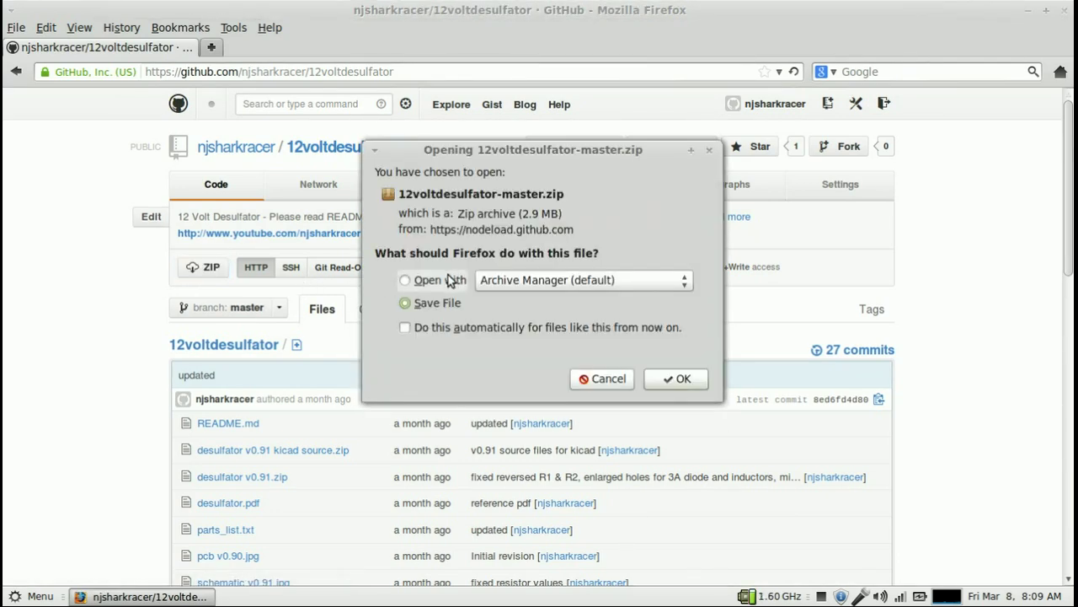
click(678, 378)
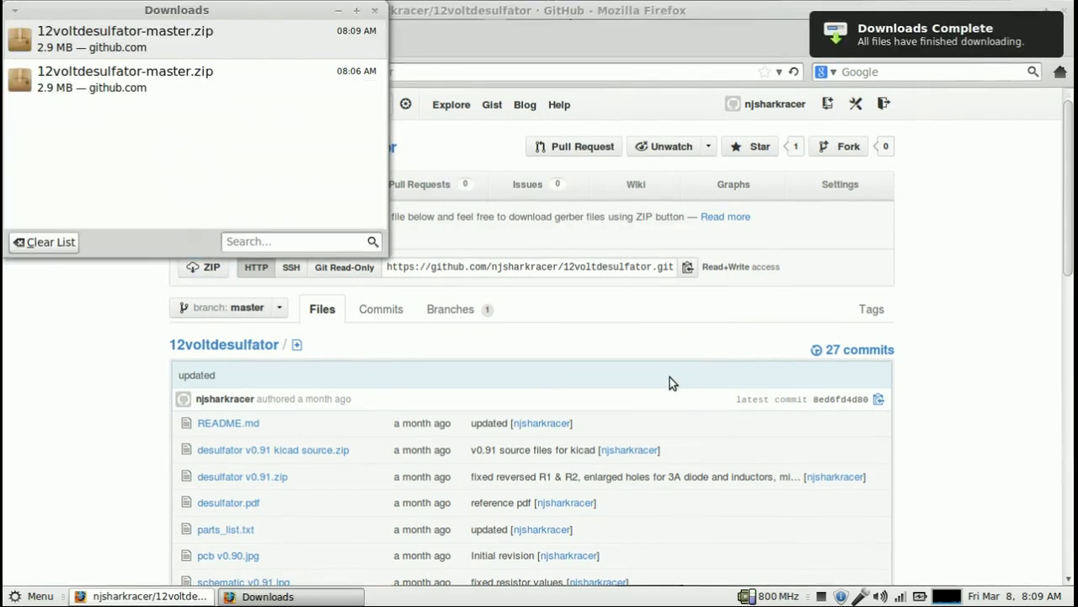
click(70, 244)
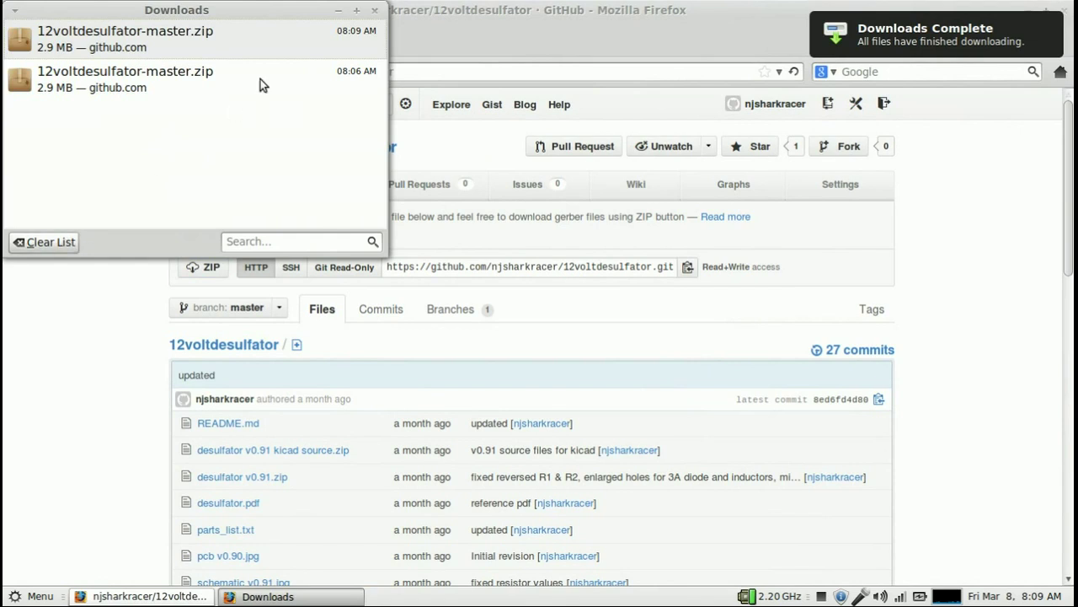
Close the Downloads window and quit Firefox, returning to the desktop.
click(374, 10)
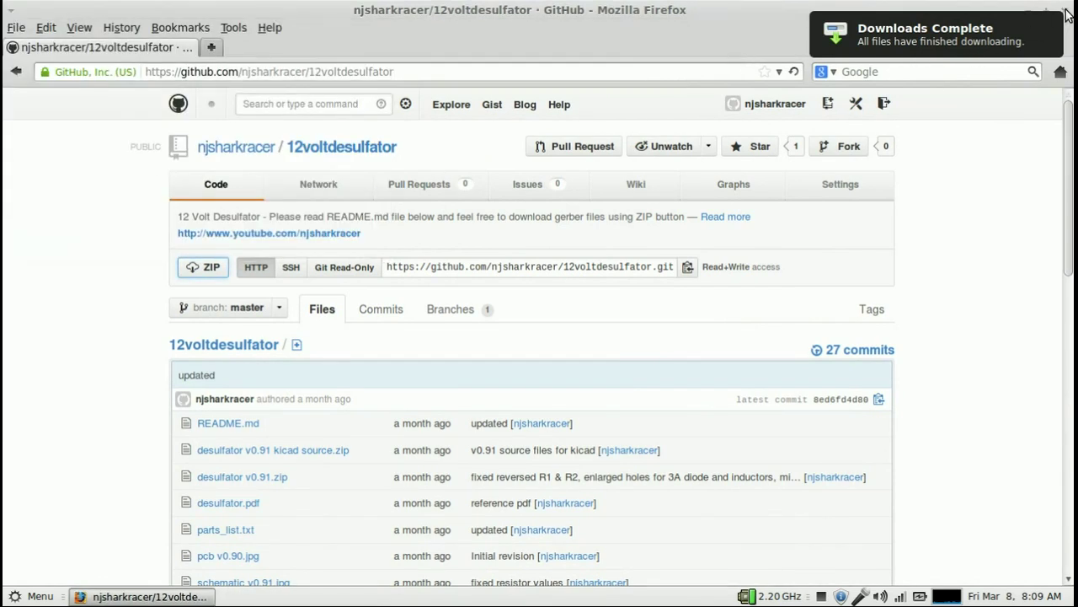
click(1064, 12)
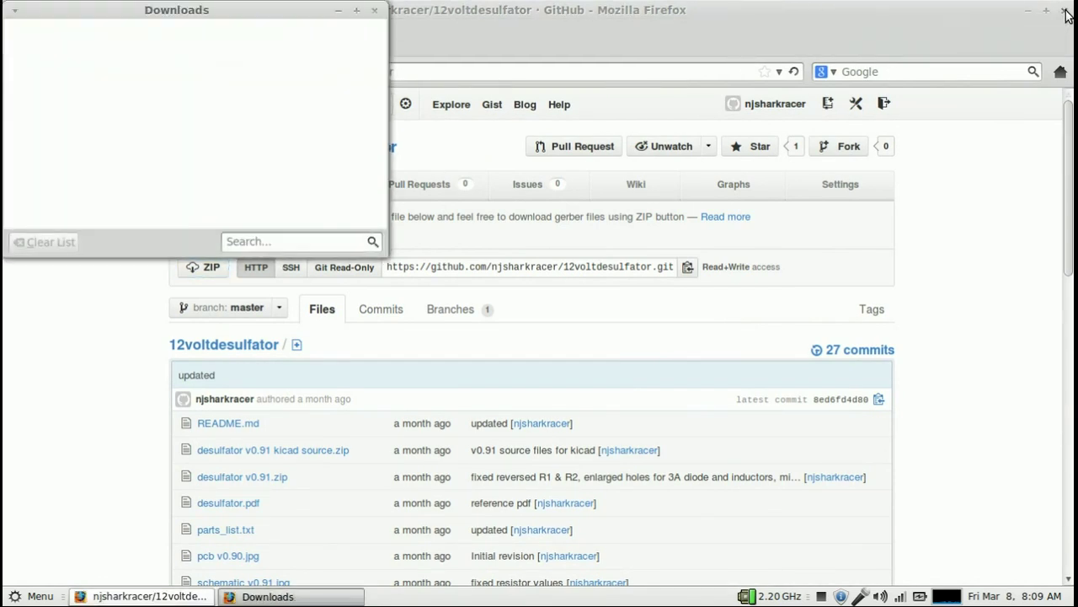
click(1065, 14)
click(1064, 14)
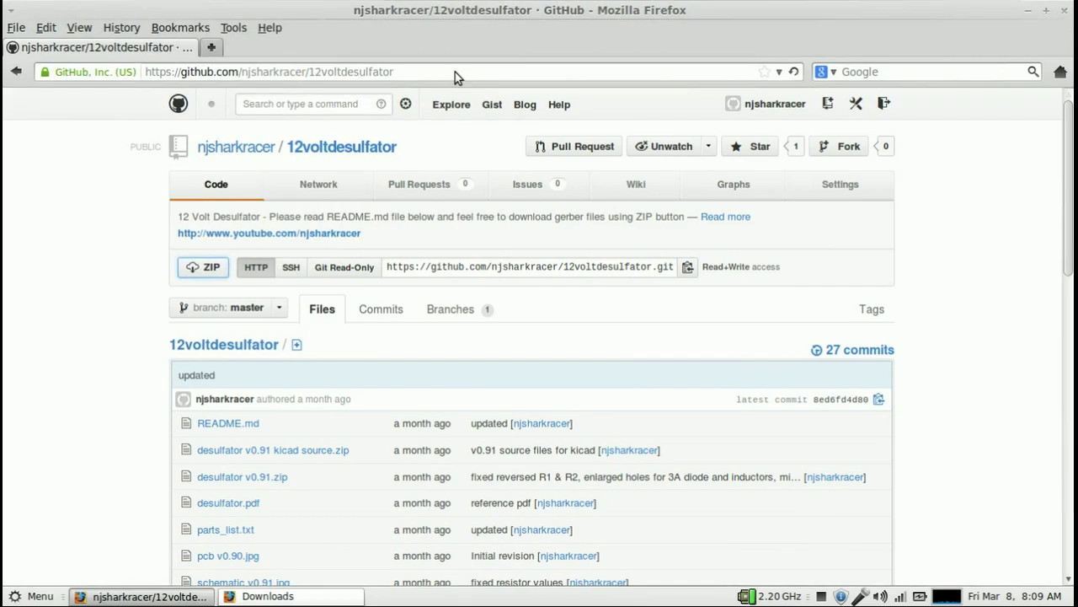
Open 12voltdesulfator-master.zip from Home > Downloads in Archive Manager.
click(83, 116)
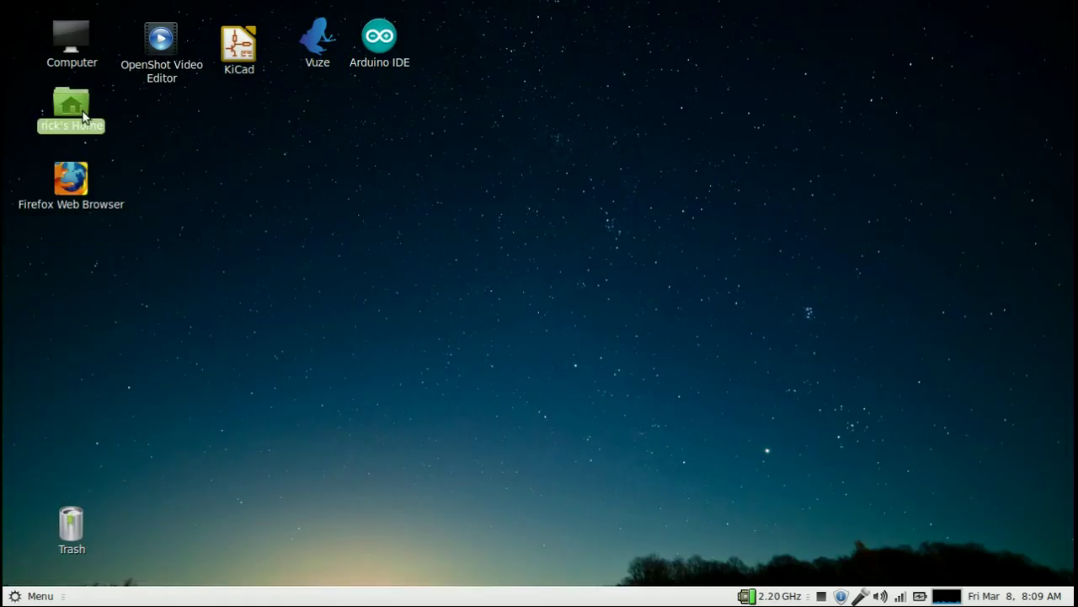
double_click(84, 116)
double_click(427, 143)
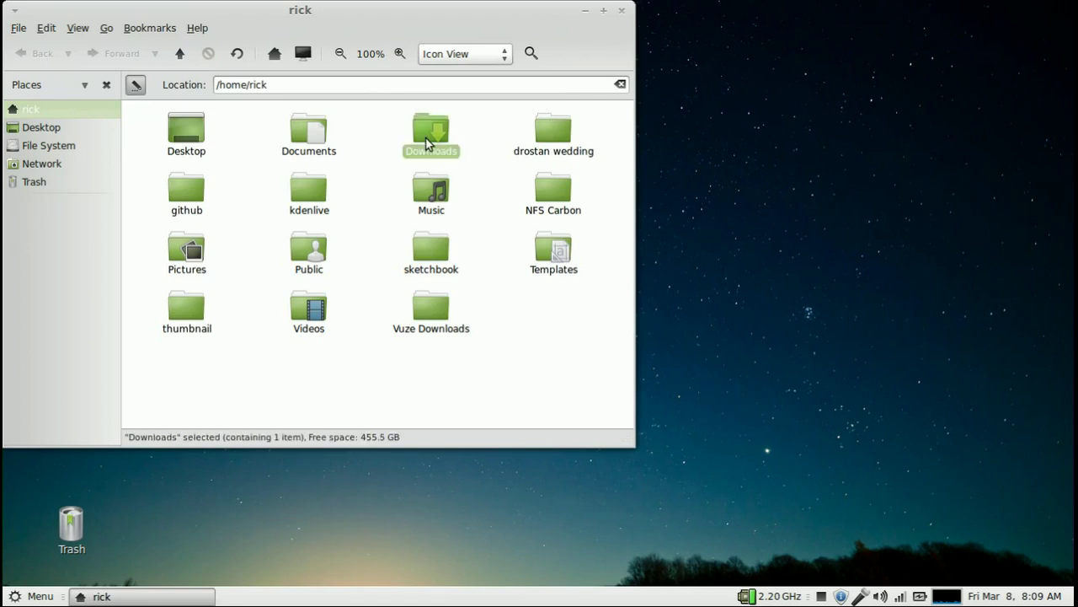
click(328, 204)
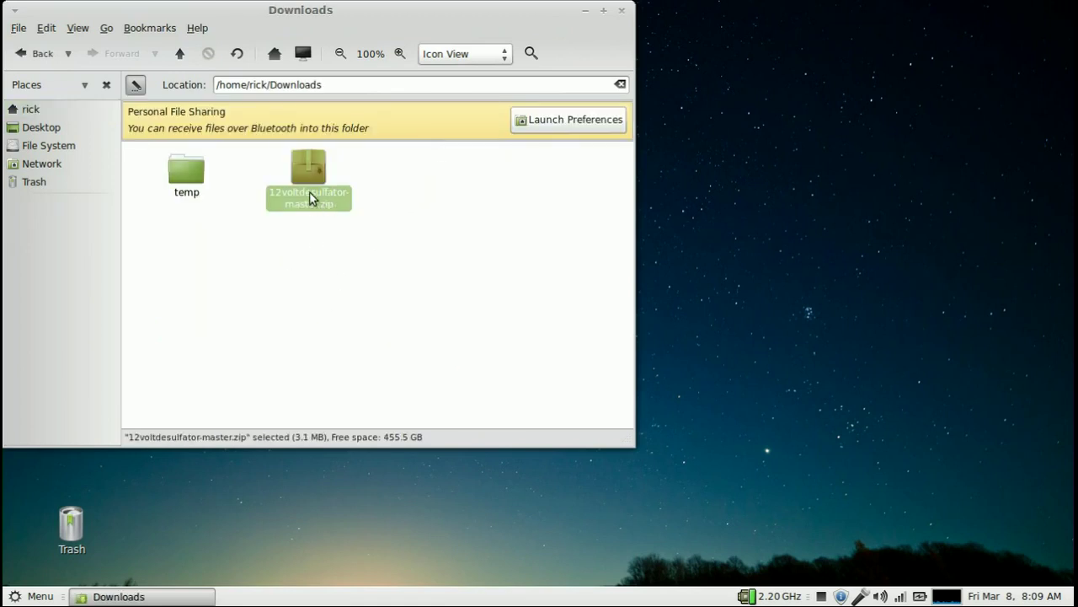
double_click(312, 195)
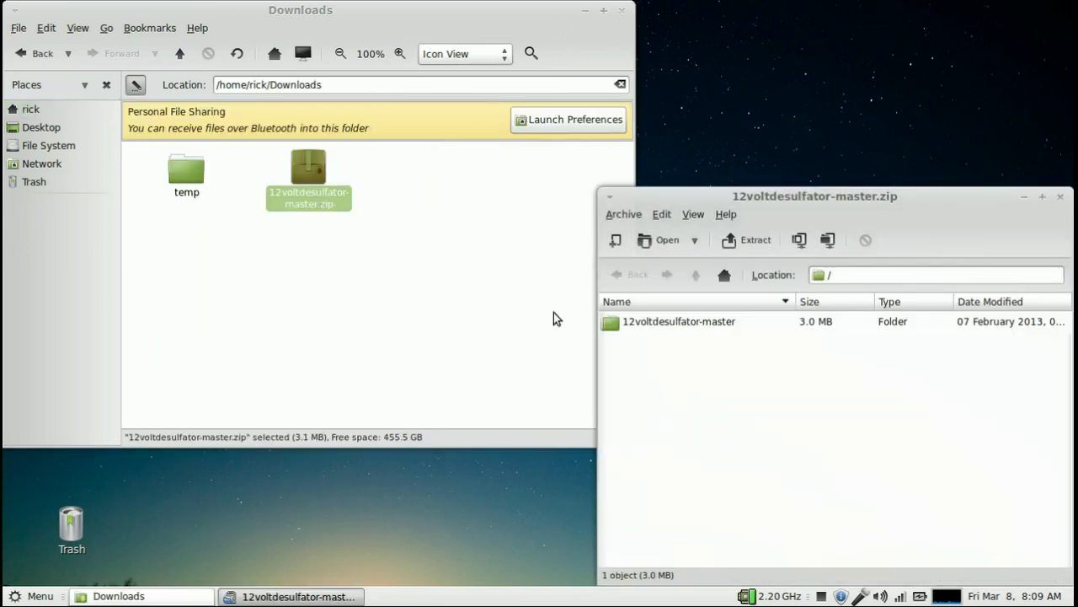
Extract the 12voltdesulfator-master folder into Downloads and close Archive Manager.
click(669, 325)
drag(703, 324, 491, 202)
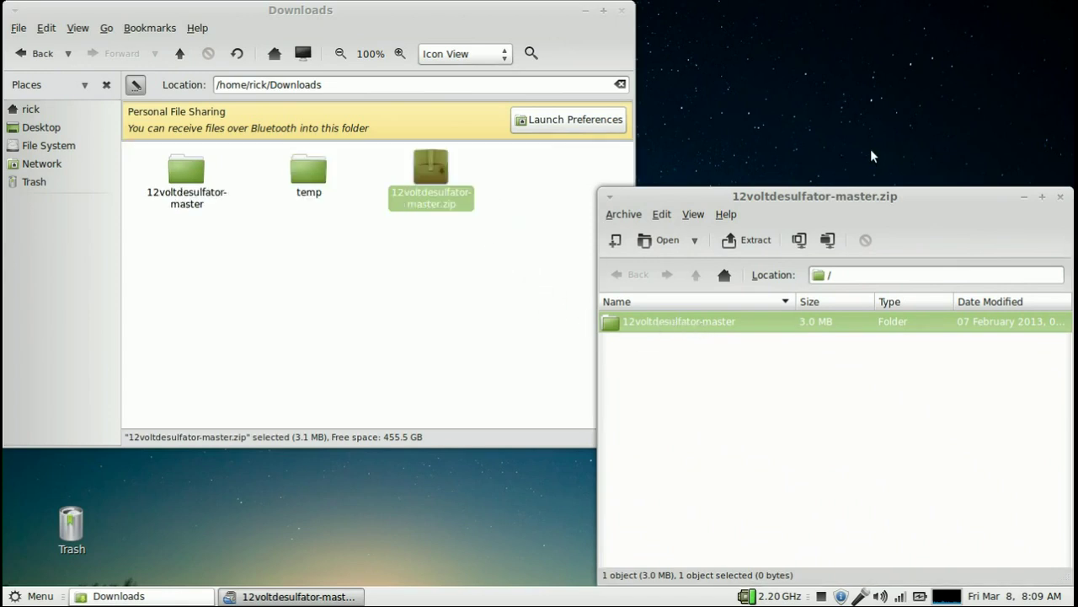
click(1060, 195)
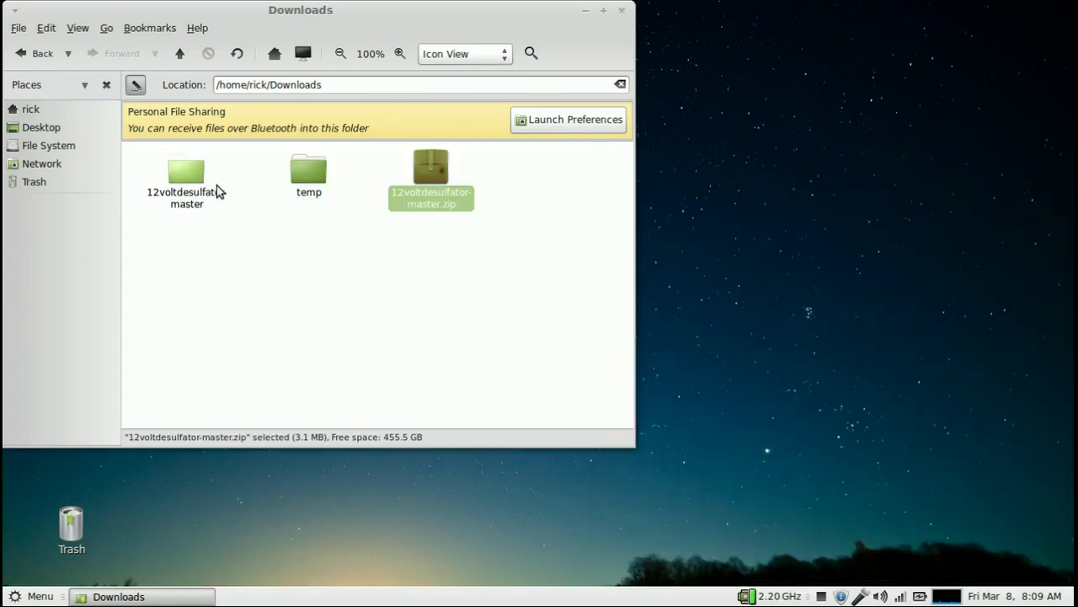
Open the extracted 12voltdesulfator-master folder and its parts_list.txt in Pluma.
click(195, 172)
double_click(195, 173)
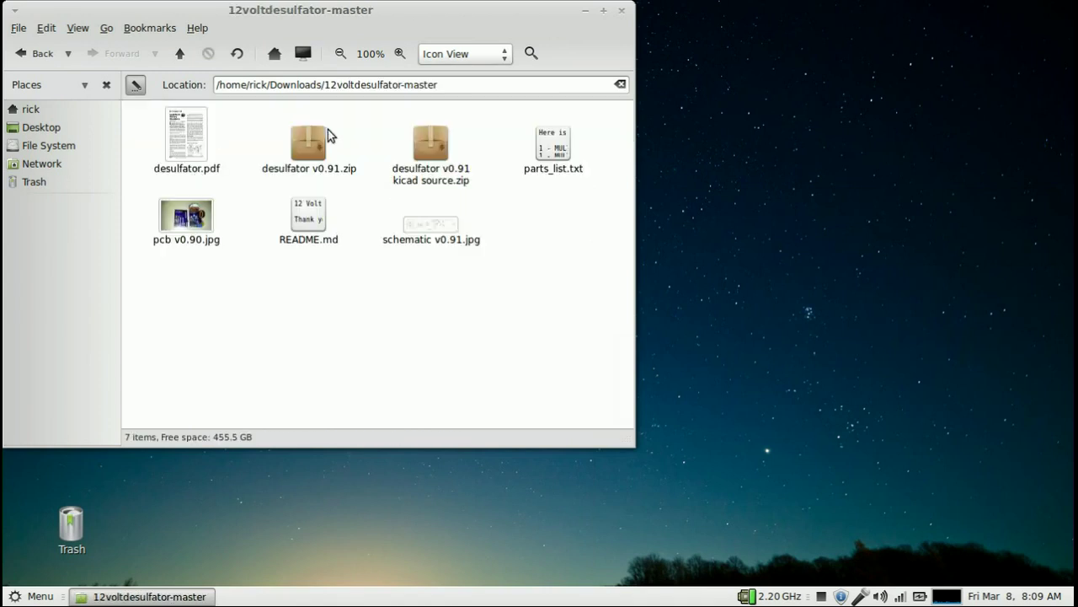
click(556, 150)
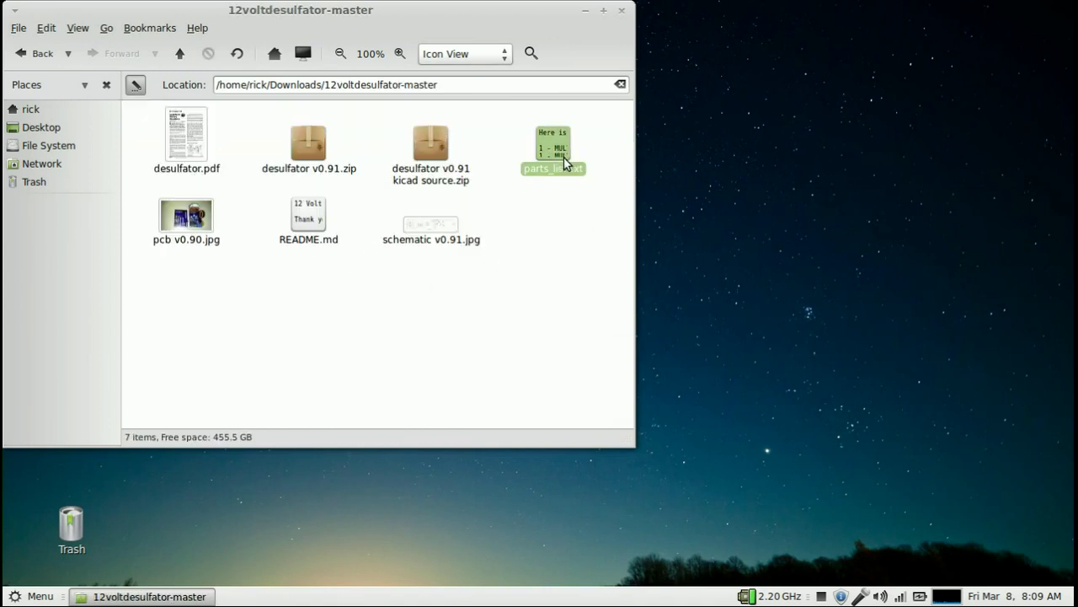
double_click(556, 150)
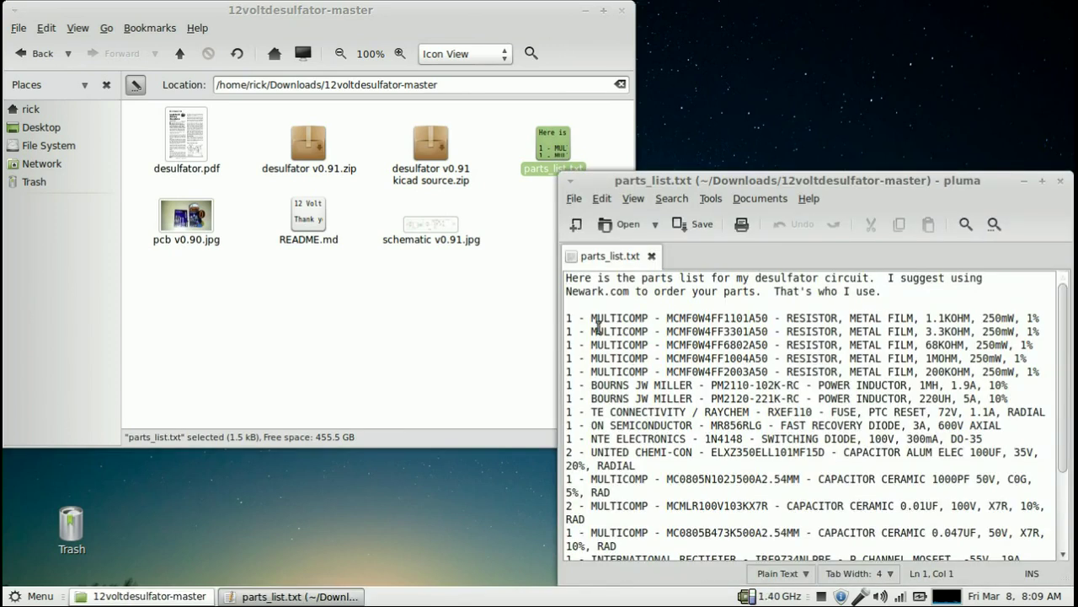
Read through parts_list.txt, back to the top, then close Pluma.
scroll(738, 494, down, 3)
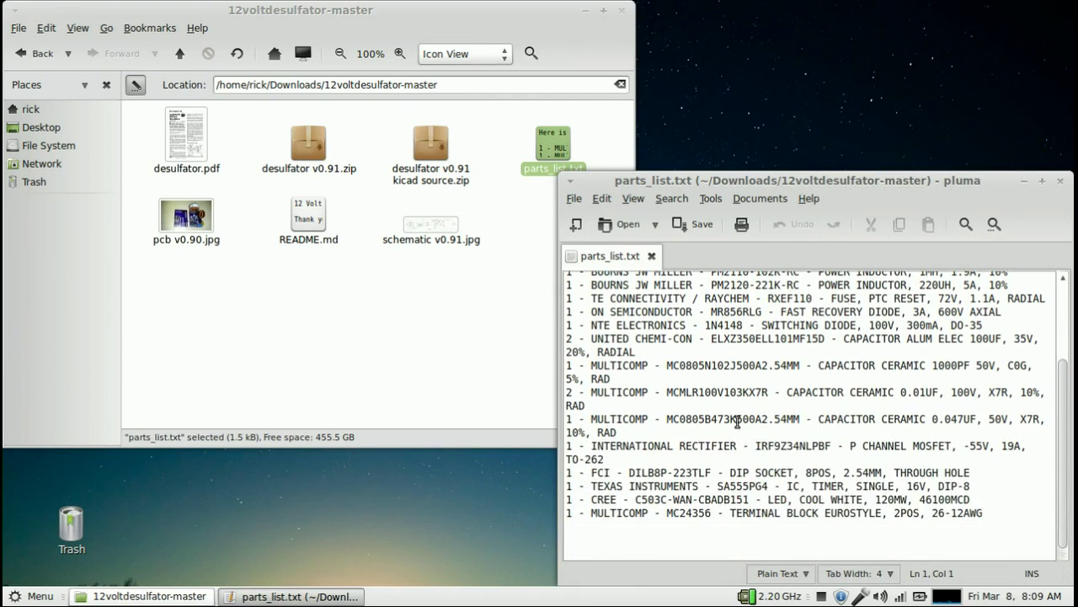
scroll(739, 427, up, 3)
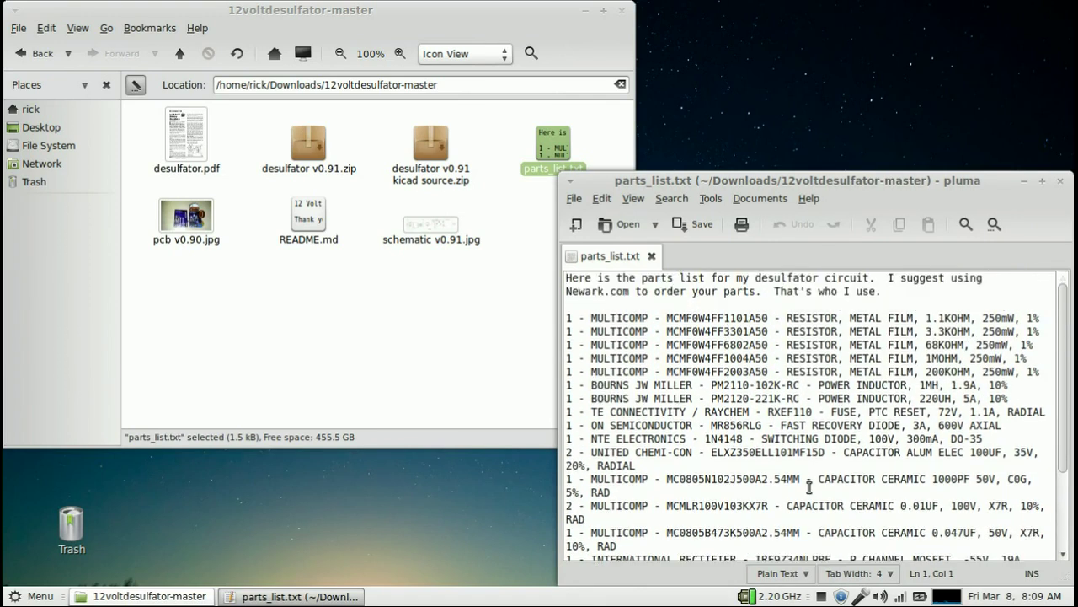
scroll(810, 487, down, 3)
scroll(822, 473, up, 3)
scroll(583, 407, down, 3)
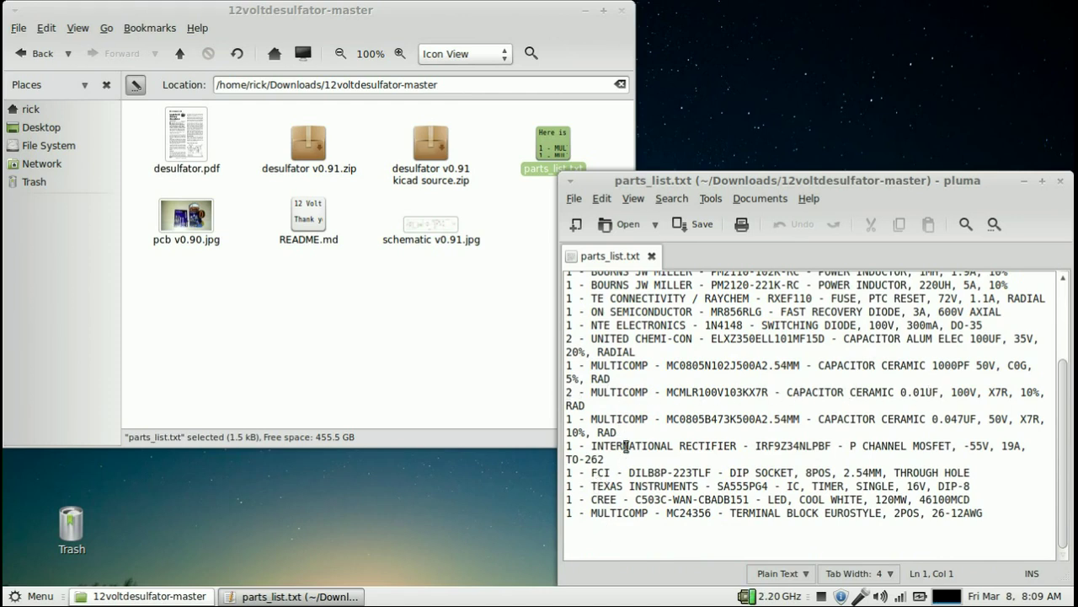
scroll(626, 445, up, 1)
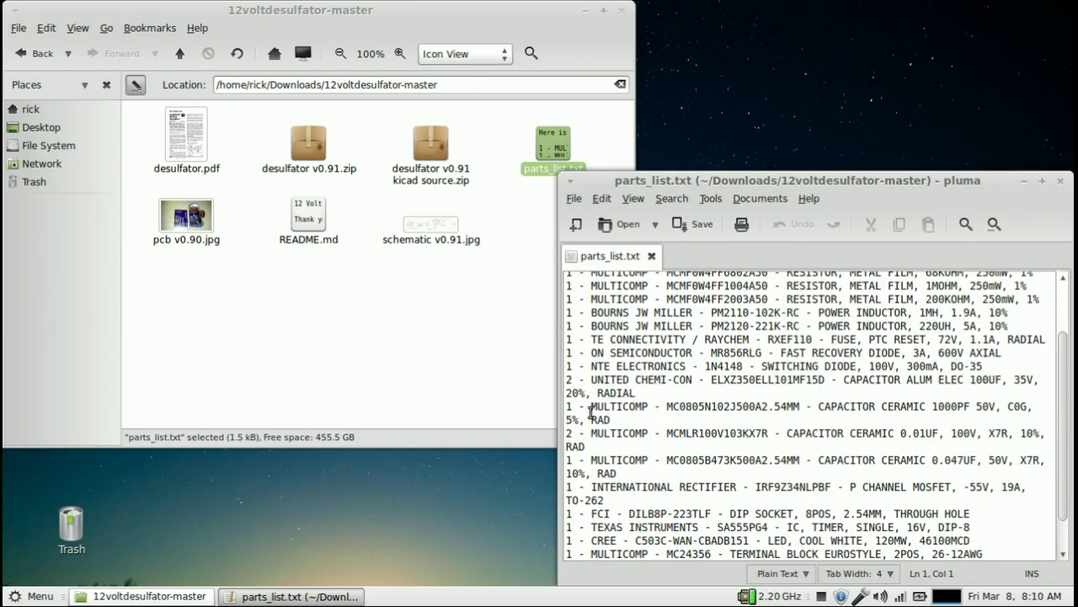
scroll(591, 413, up, 2)
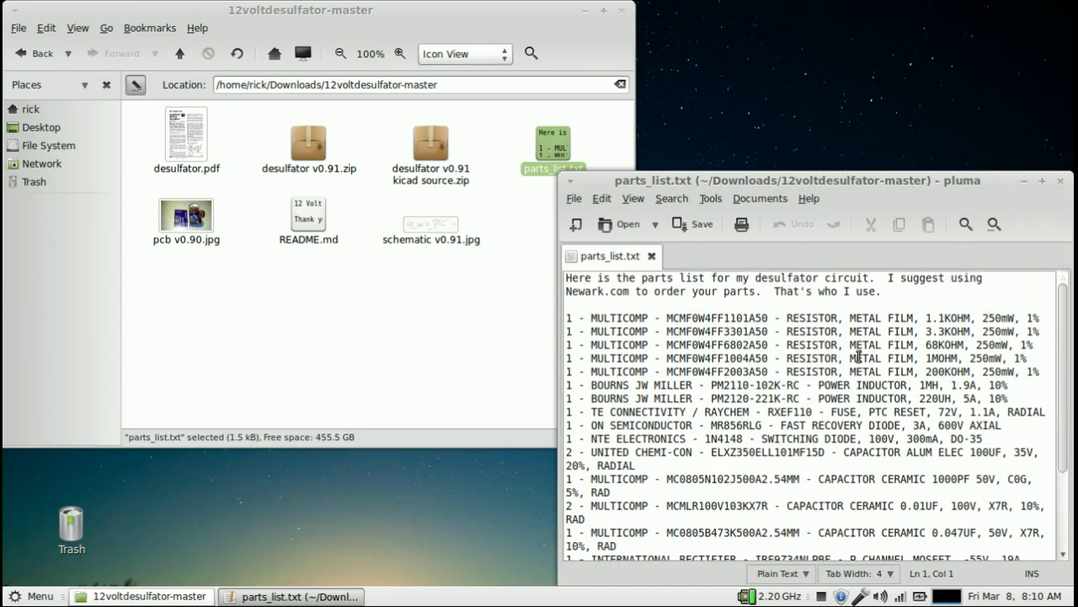
click(1061, 180)
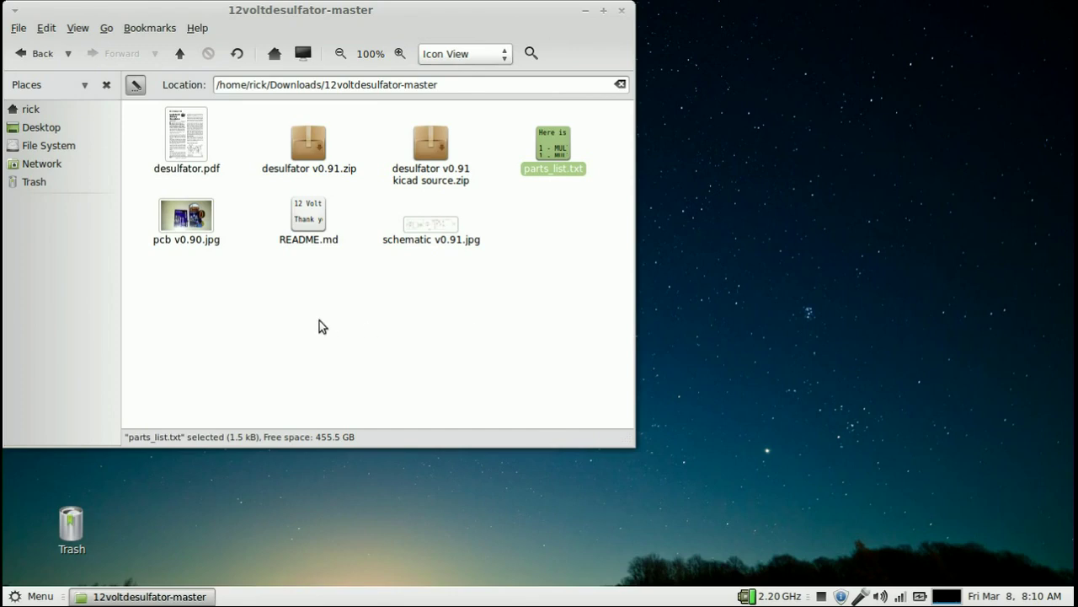
double_click(202, 218)
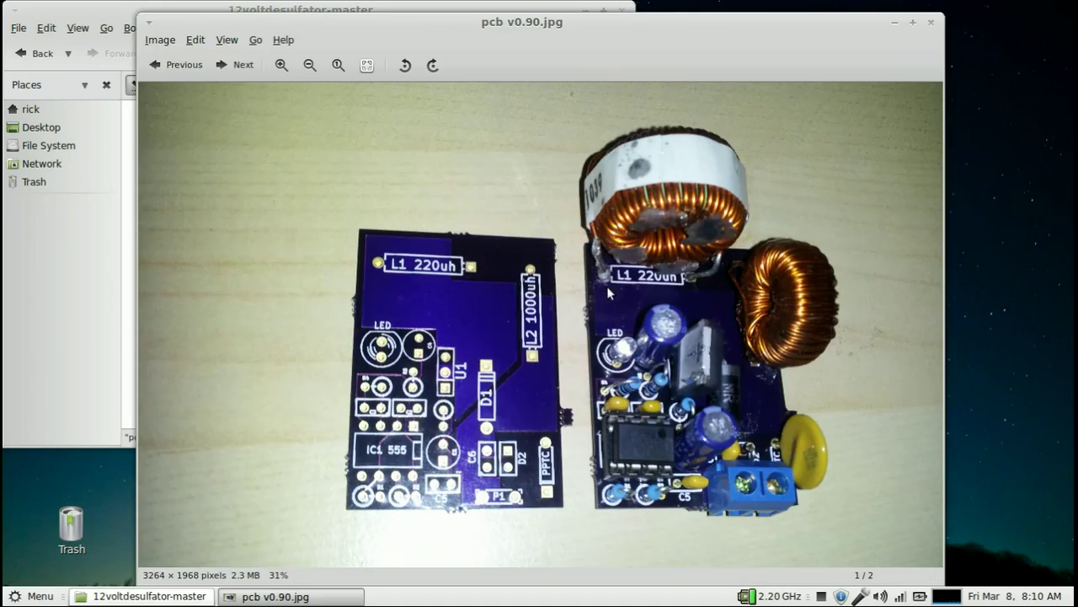
click(931, 23)
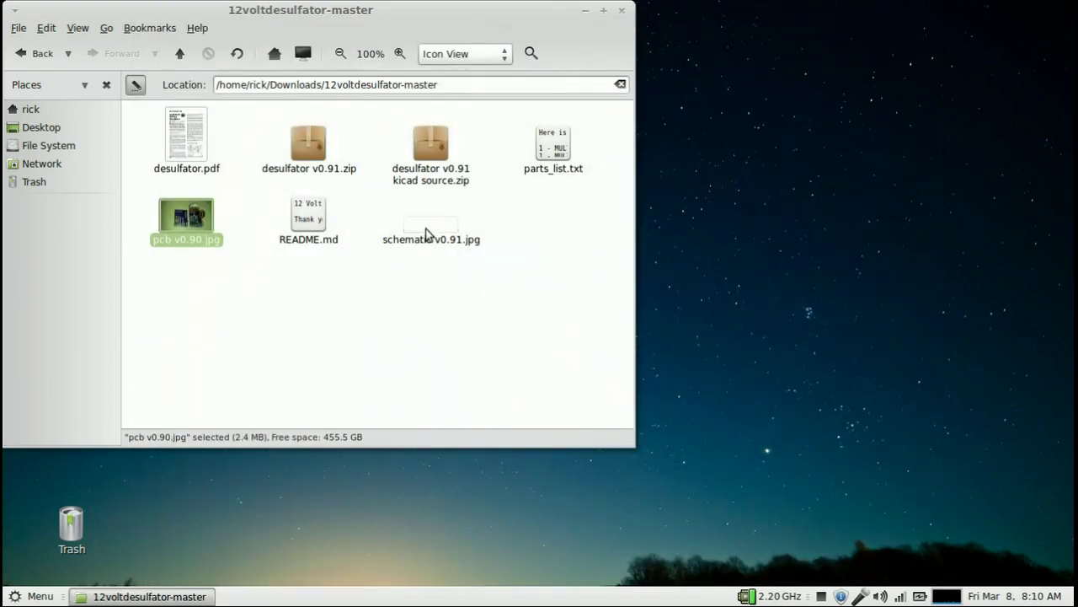
click(428, 232)
double_click(428, 230)
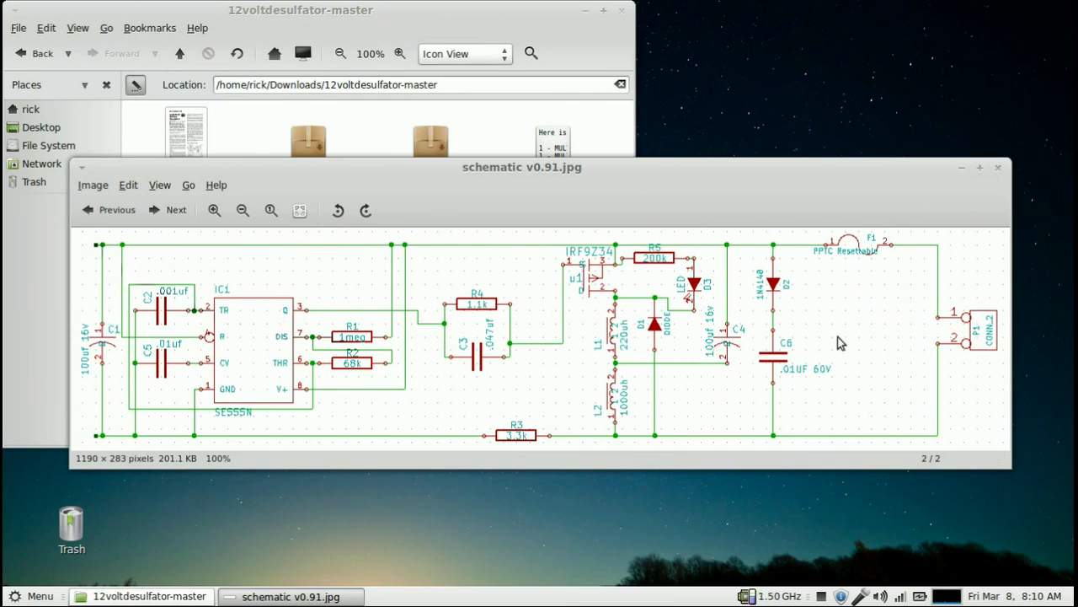
click(999, 168)
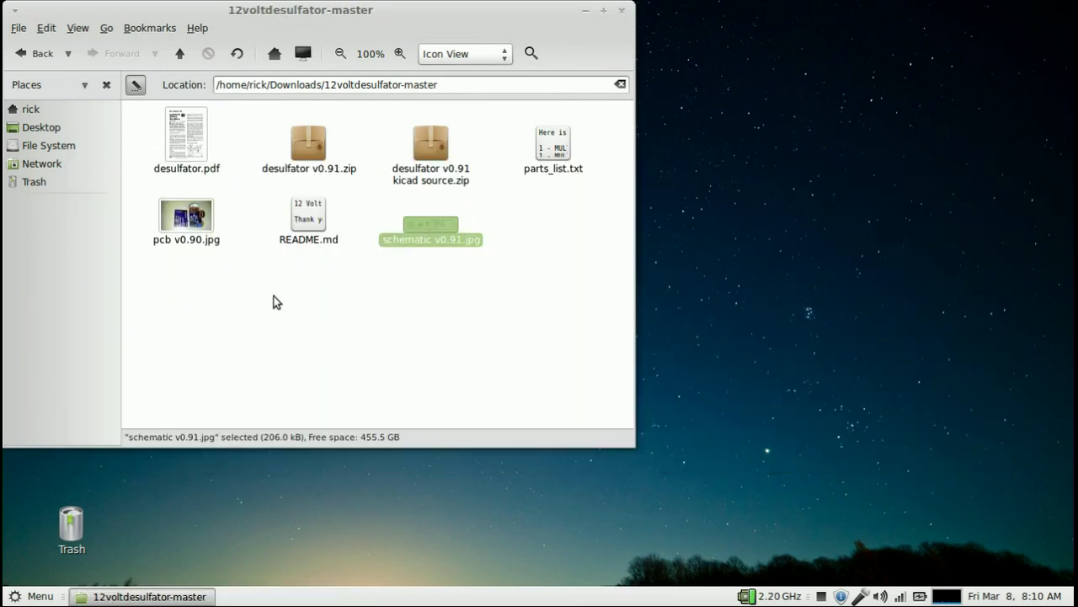
double_click(199, 141)
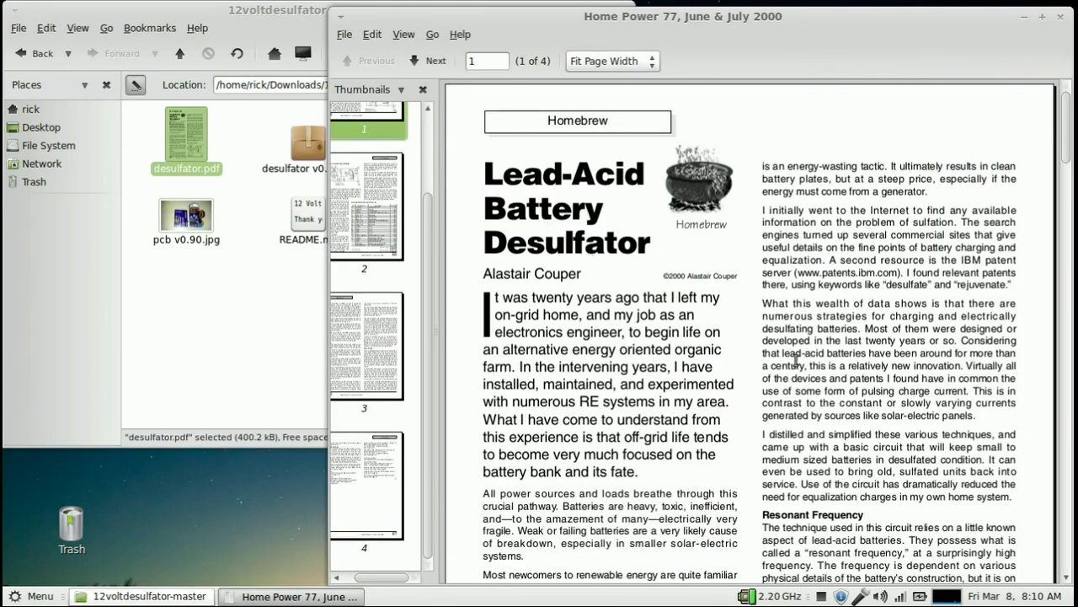
scroll(751, 371, down, 5)
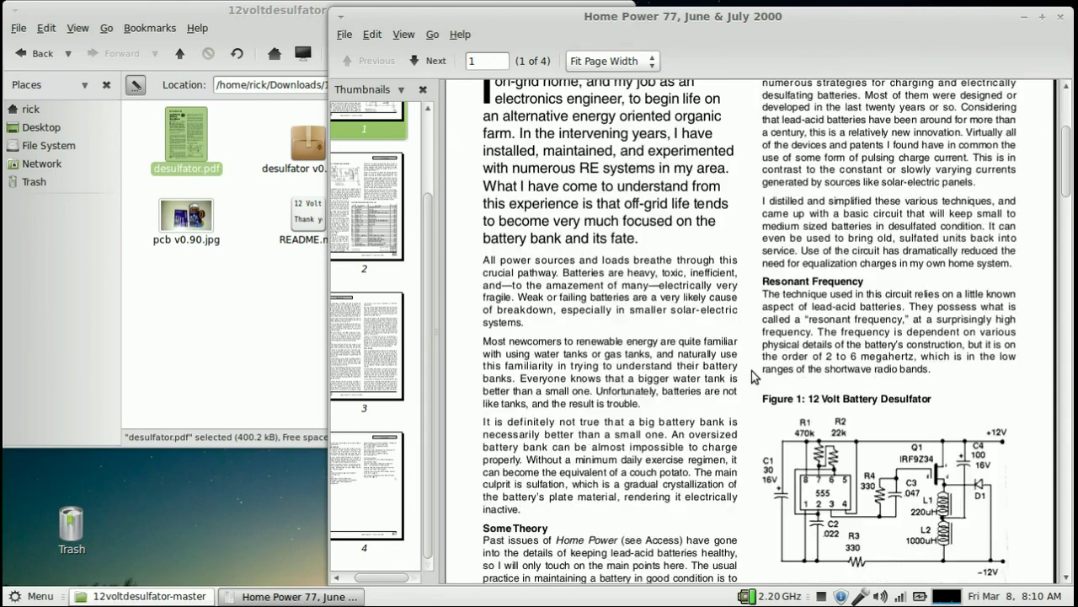
scroll(751, 371, down, 3)
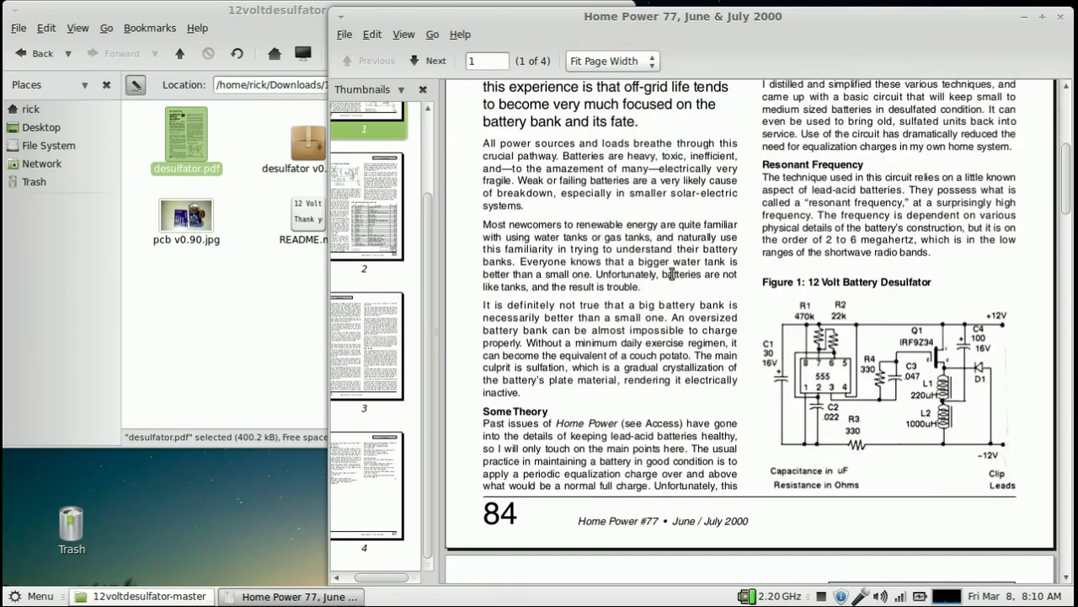
scroll(746, 374, down, 8)
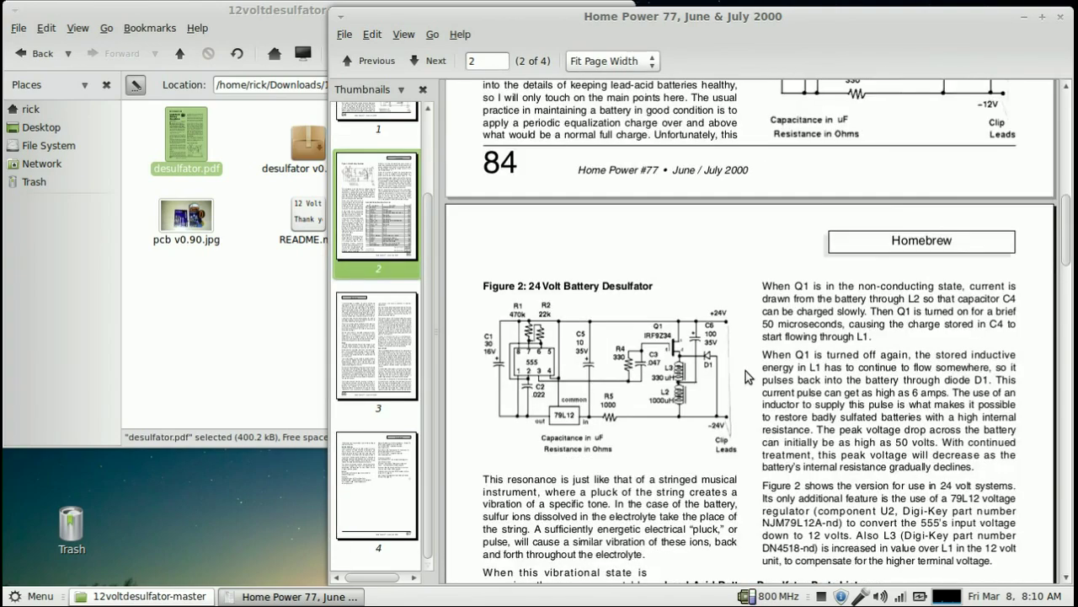
scroll(746, 374, down, 10)
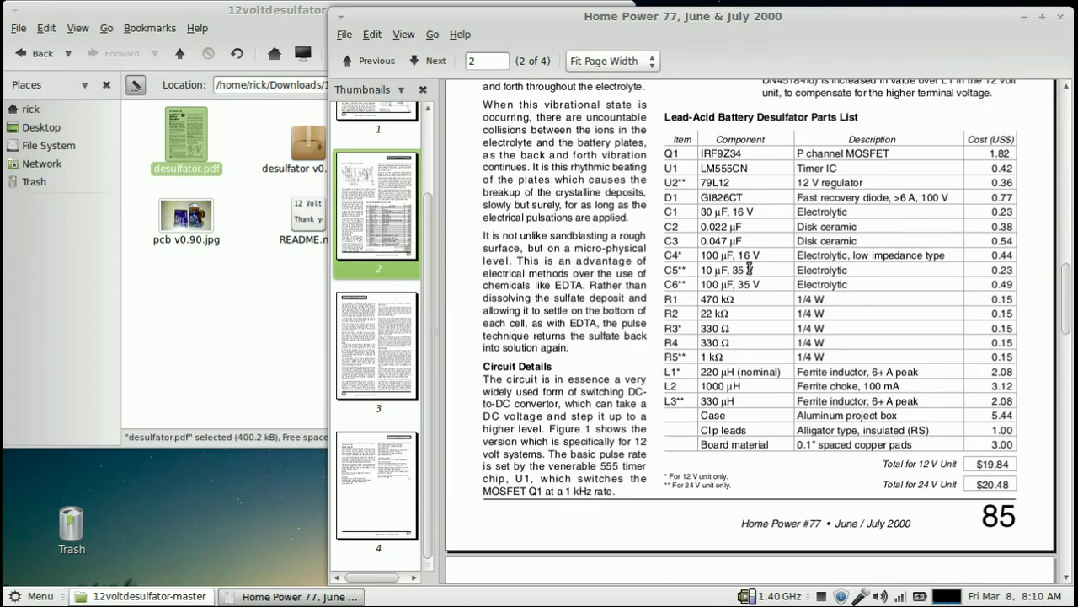
scroll(749, 267, up, 1)
scroll(749, 268, up, 8)
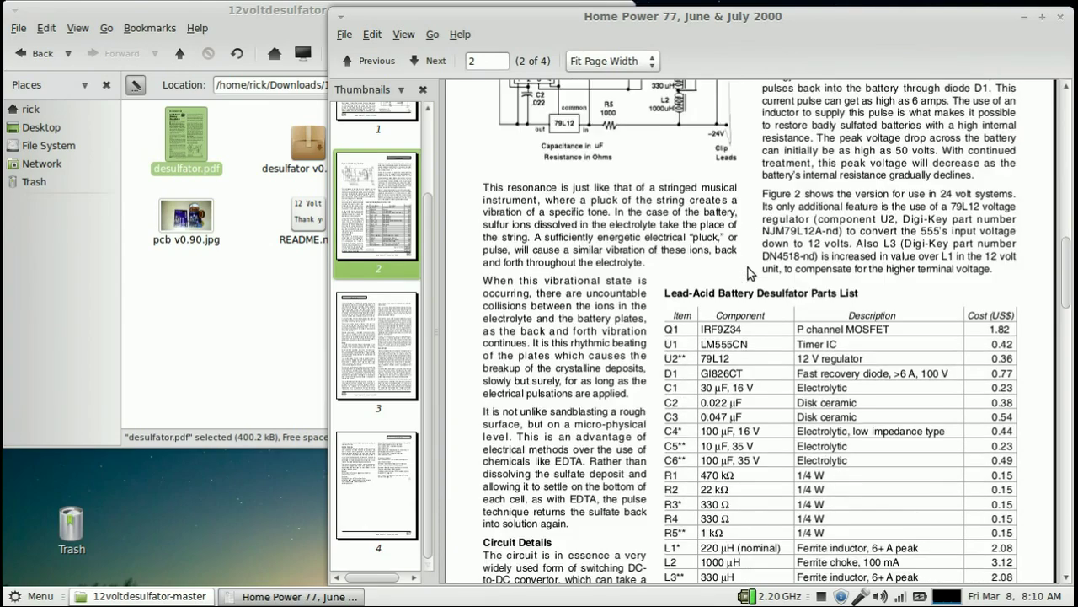
scroll(749, 272, up, 7)
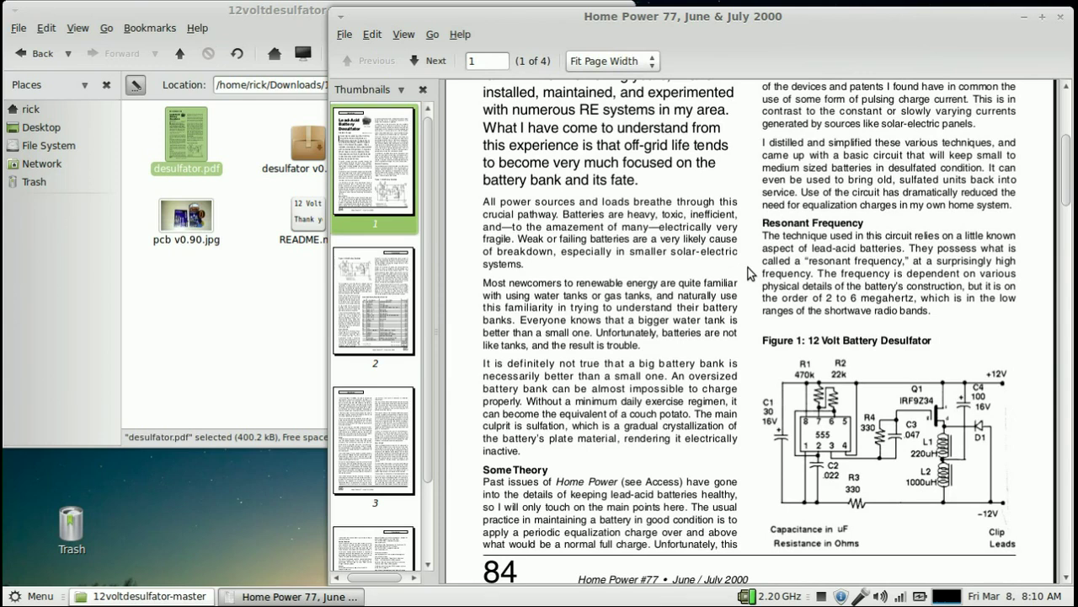
click(1066, 16)
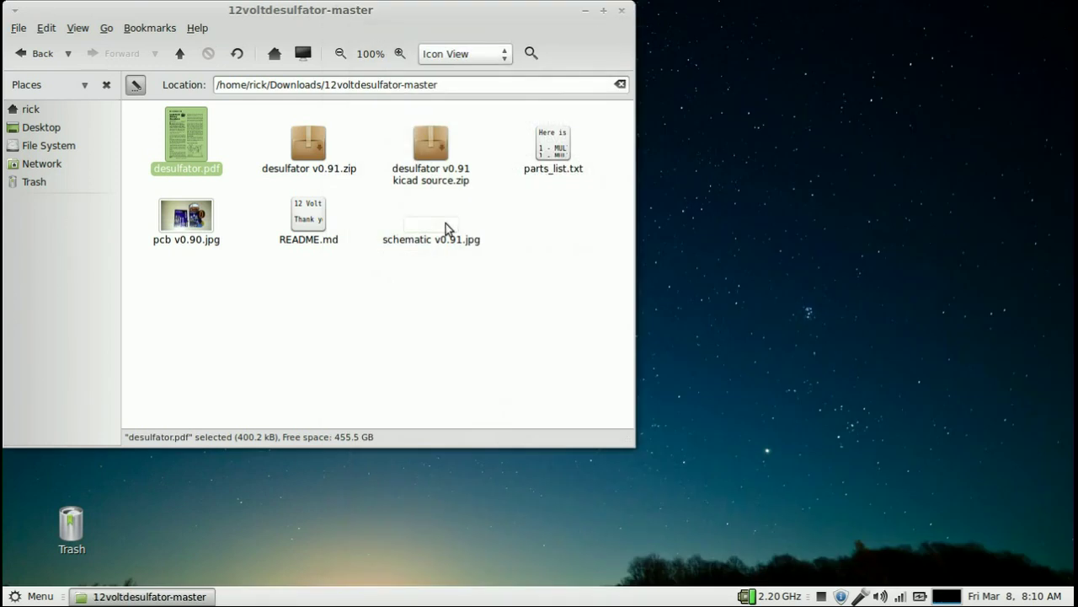
click(433, 154)
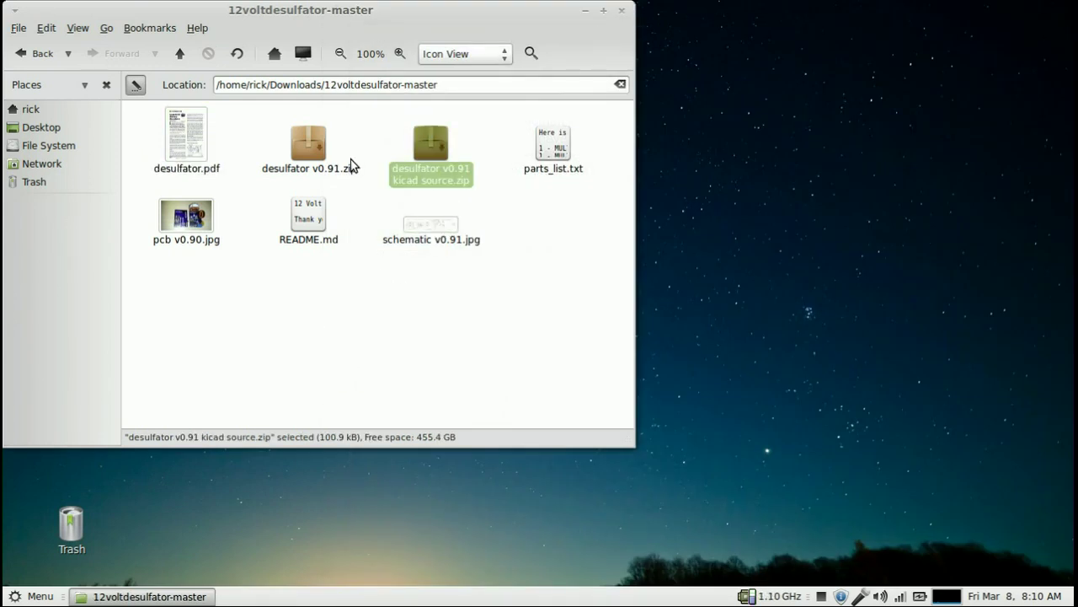
click(330, 158)
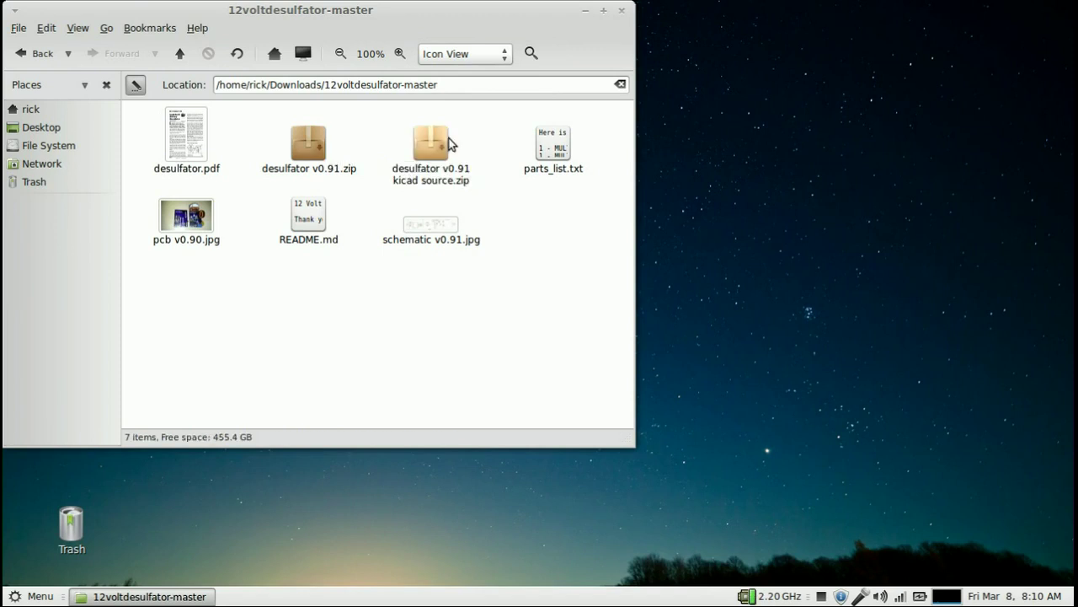
double_click(450, 143)
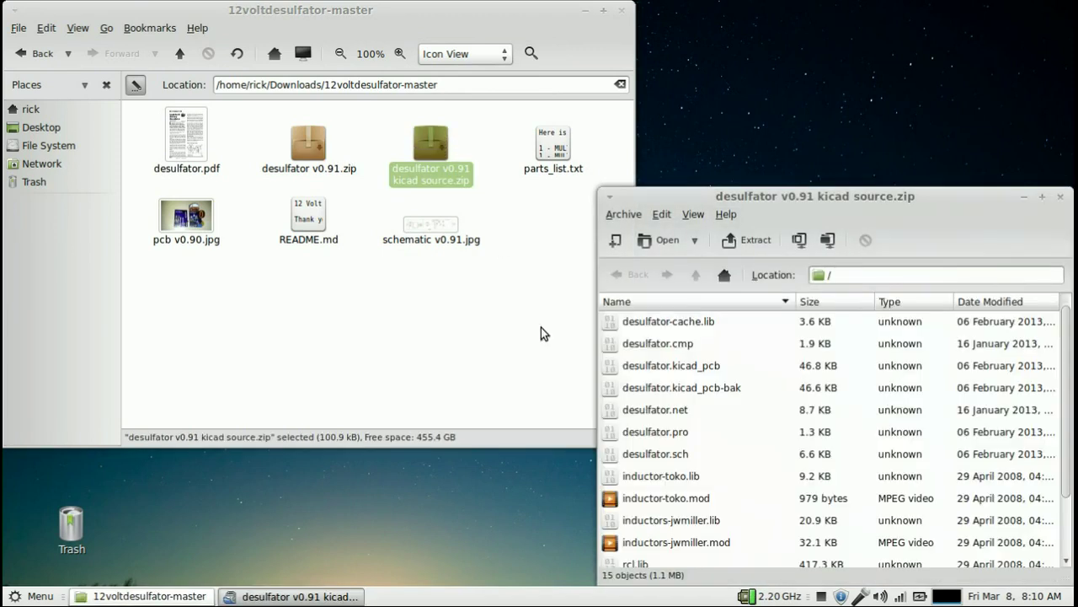
scroll(787, 332, down, 3)
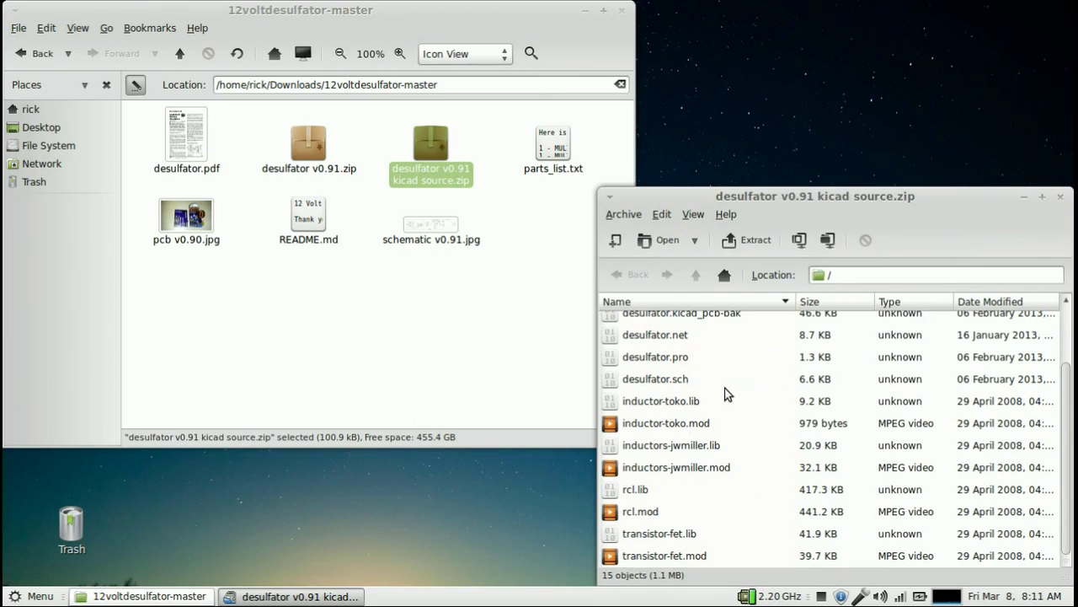
scroll(728, 393, up, 3)
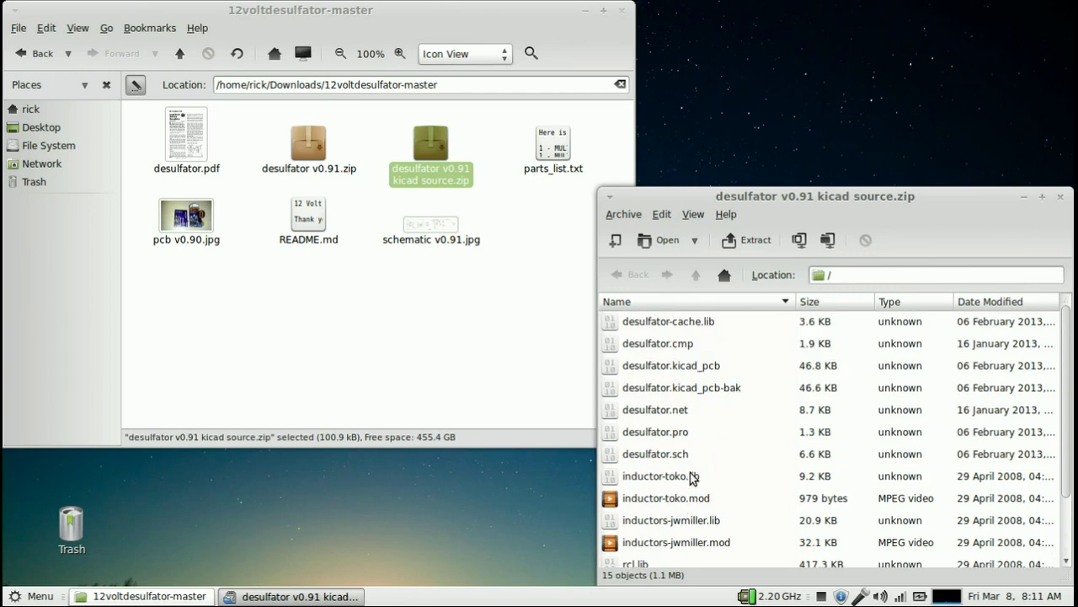
click(1062, 200)
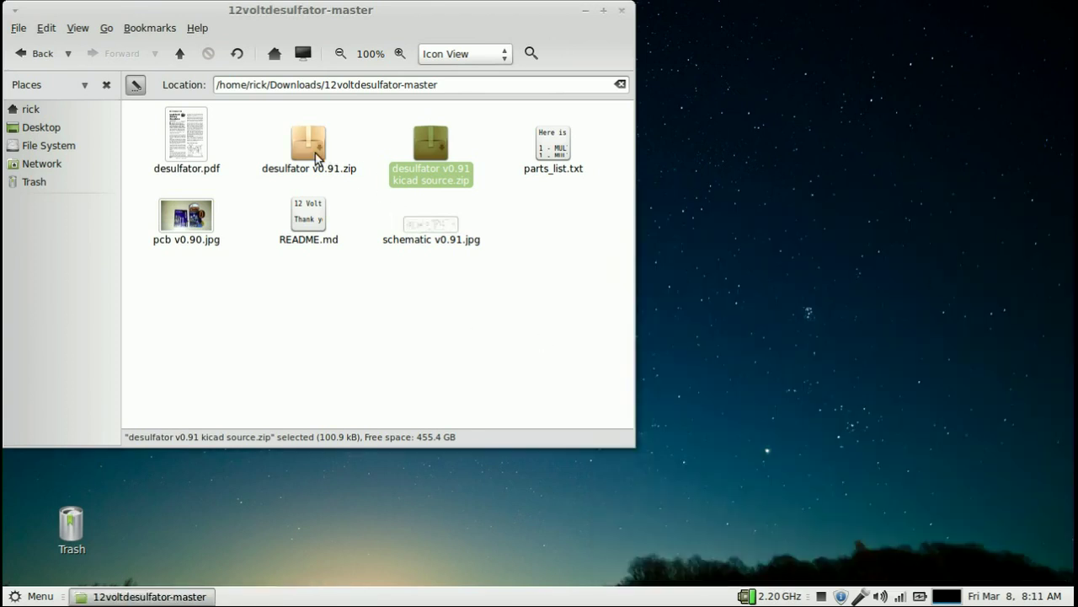
click(317, 157)
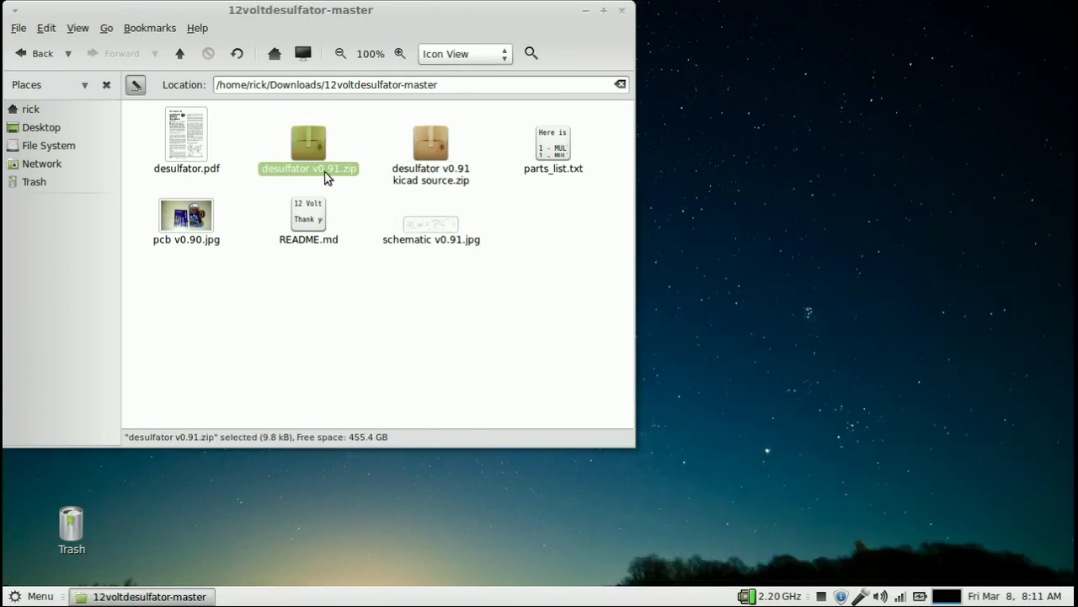
double_click(307, 150)
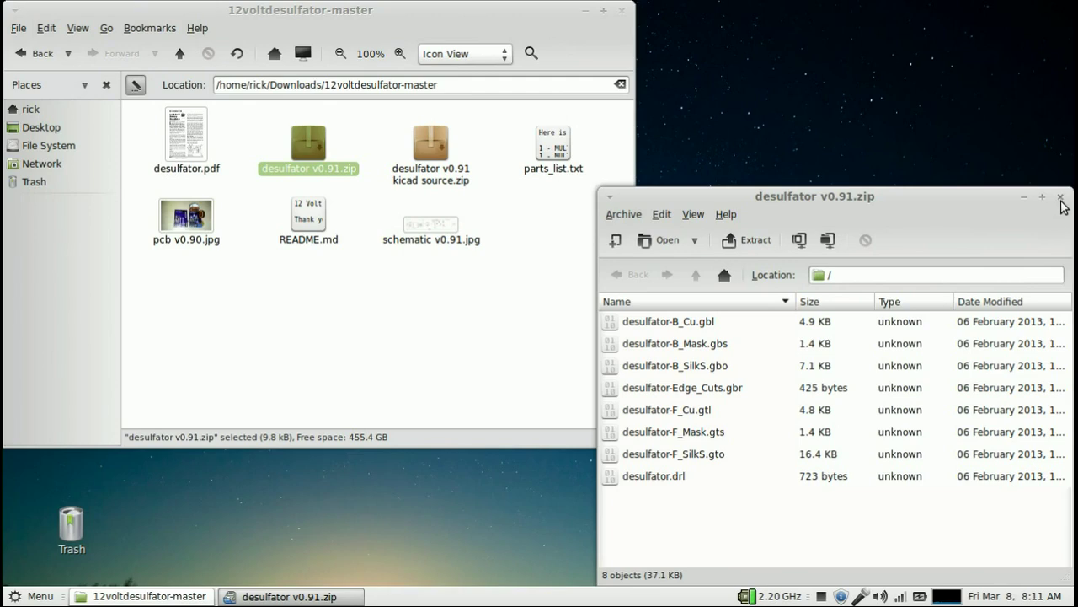
click(1061, 198)
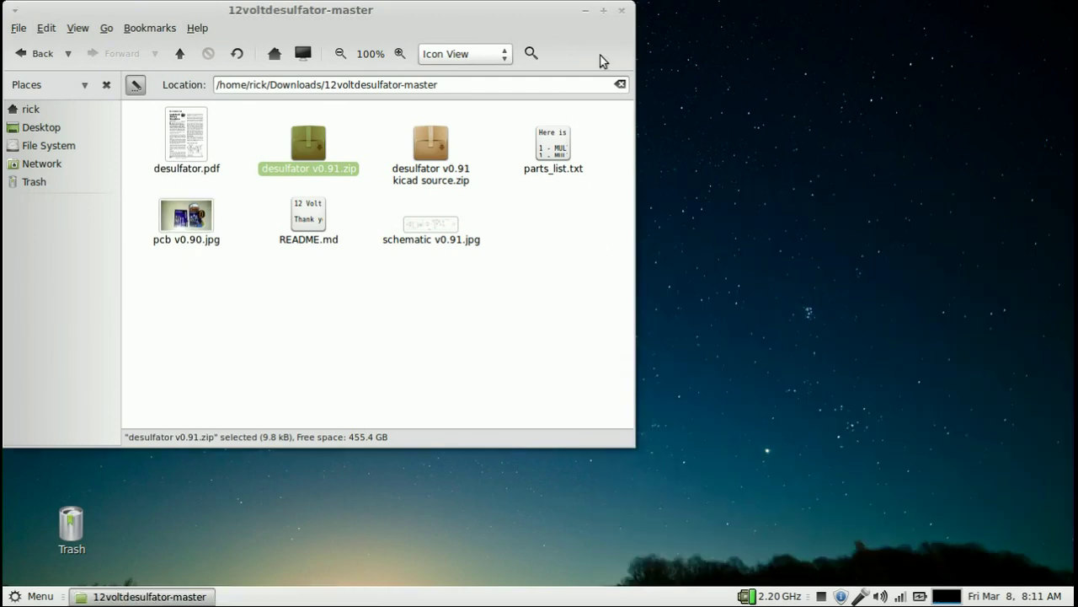
Close the folder and Home windows in Caja and relaunch Firefox from the desktop.
click(622, 10)
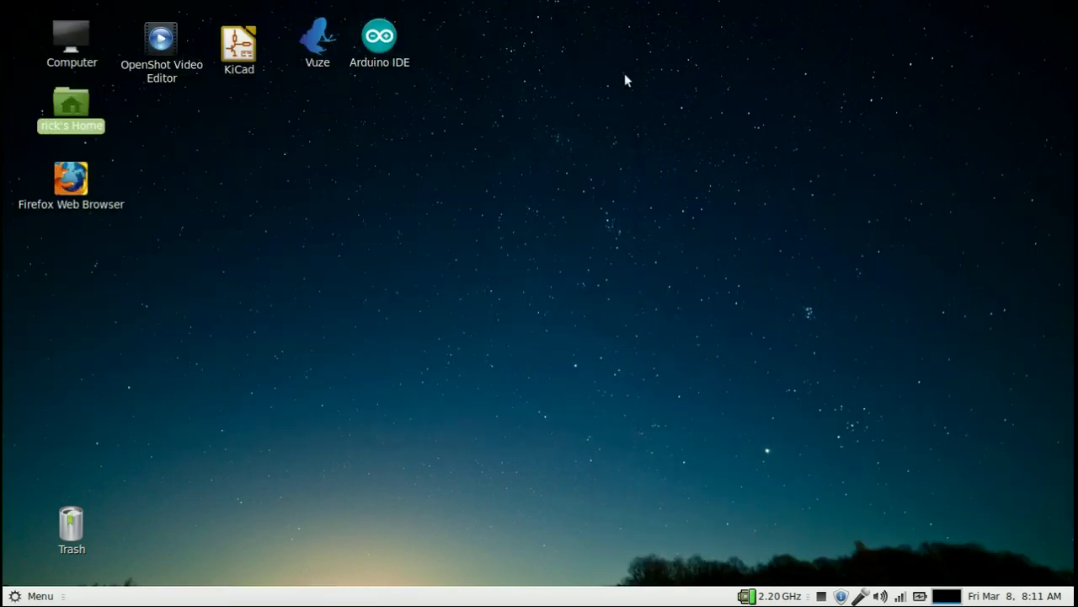
double_click(74, 106)
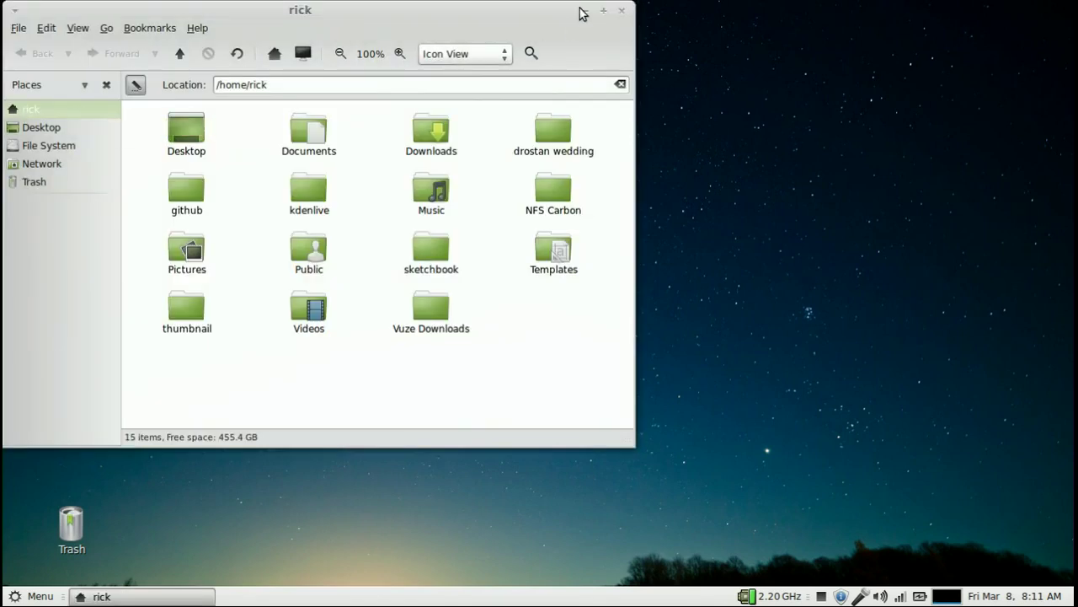
click(622, 10)
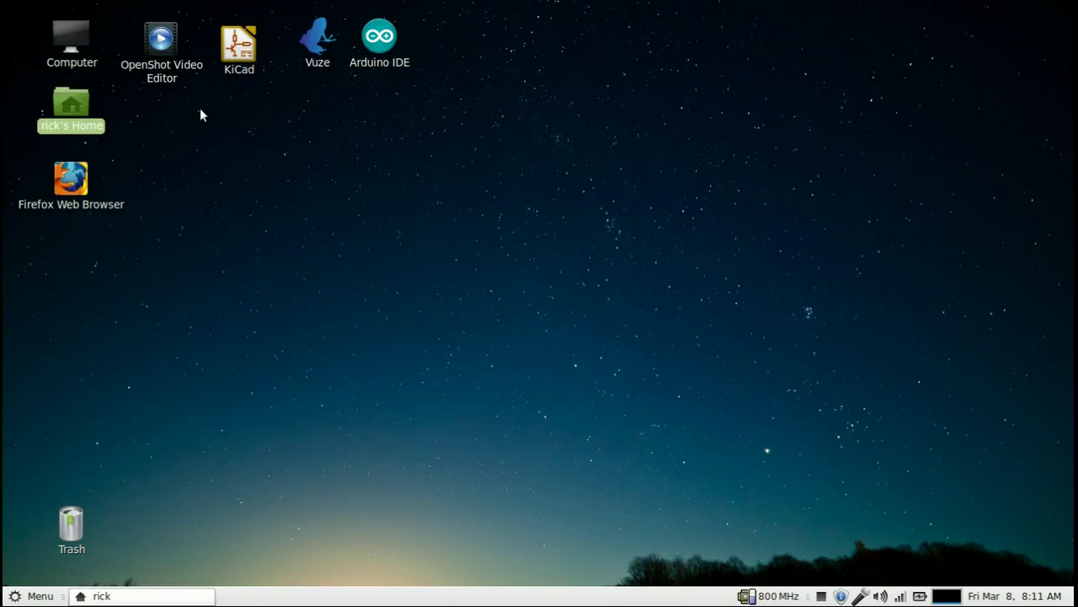
double_click(80, 173)
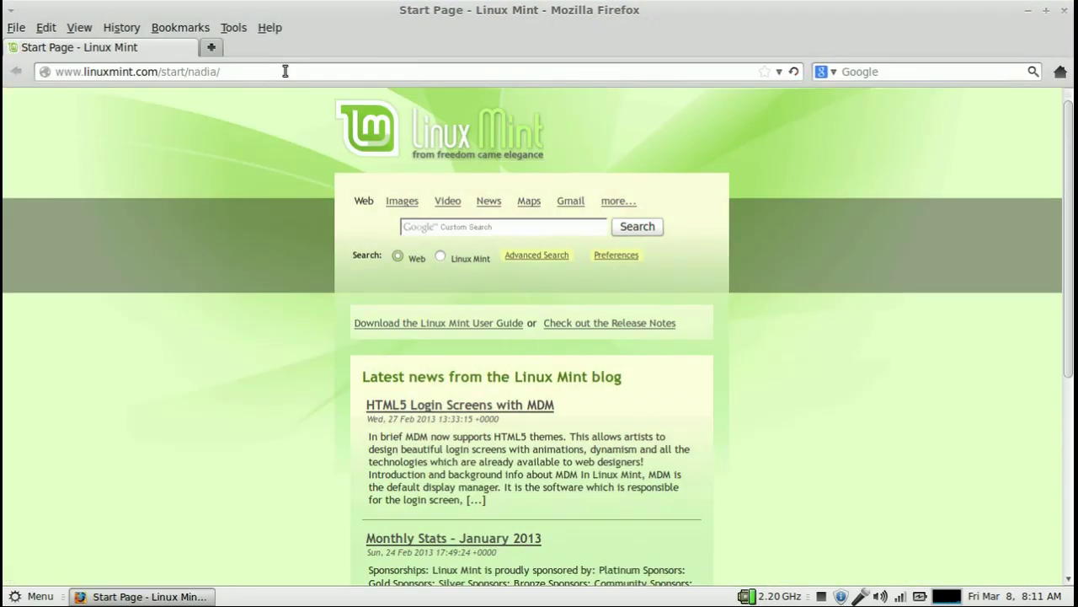
Load oshpark.com and start a new PCB order with its file chooser.
click(285, 72)
text(oshpark.c)
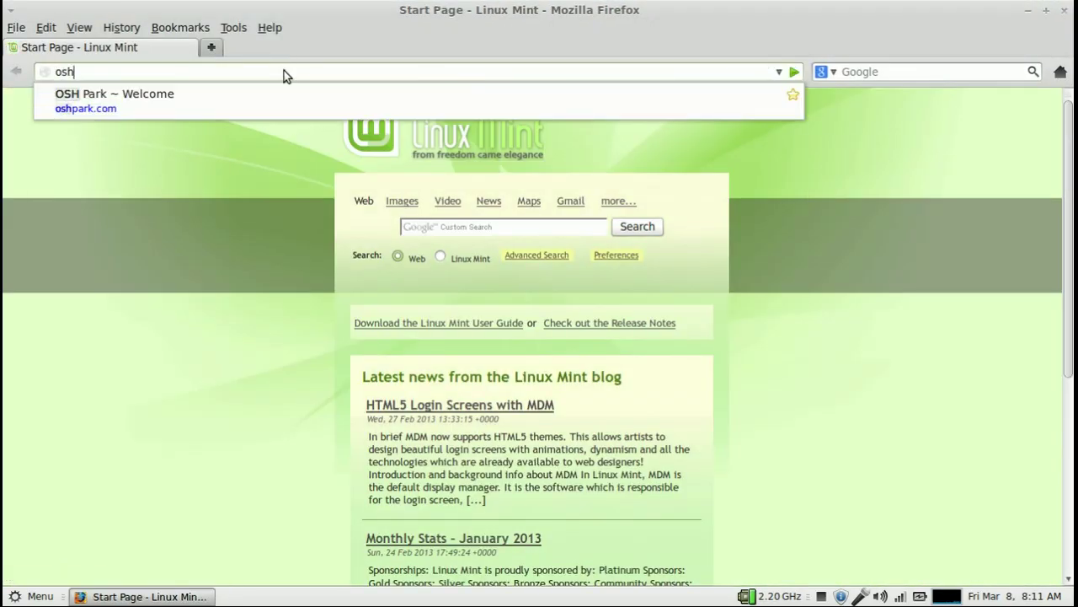
text(om)
key(Return)
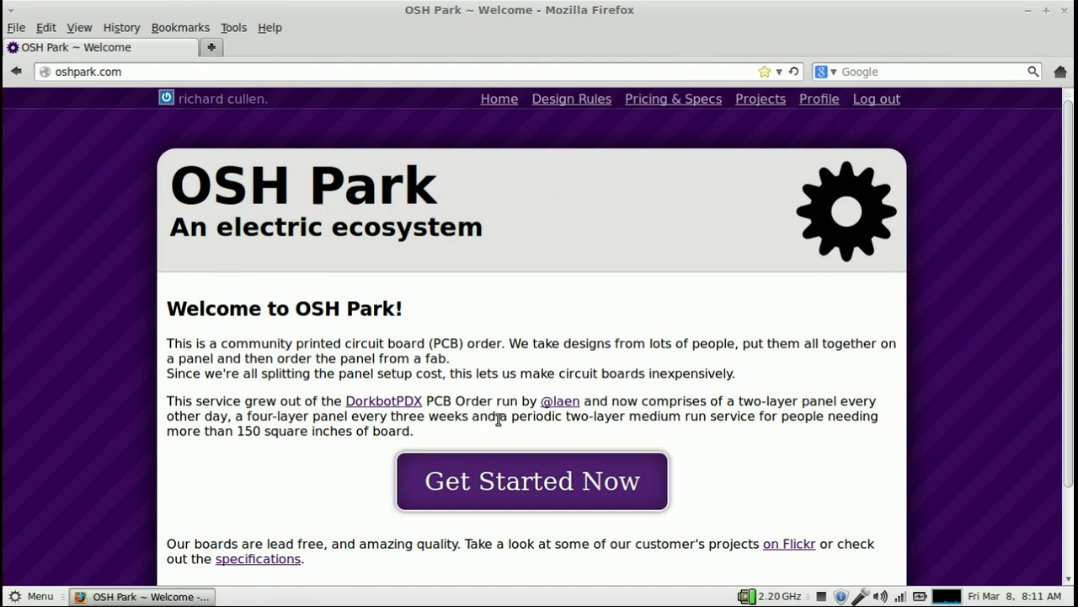
click(531, 473)
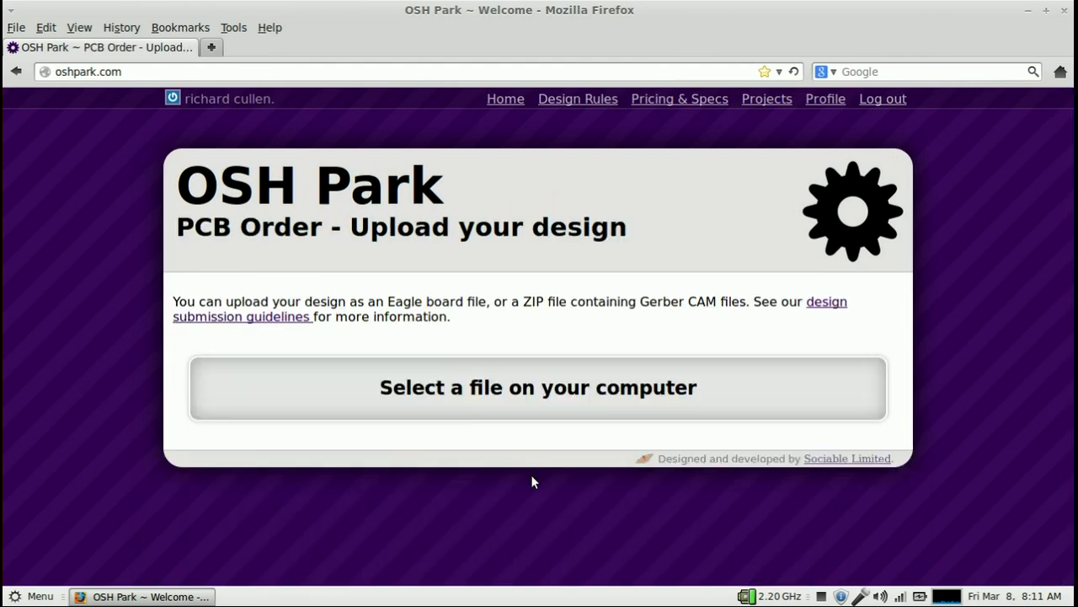
click(549, 401)
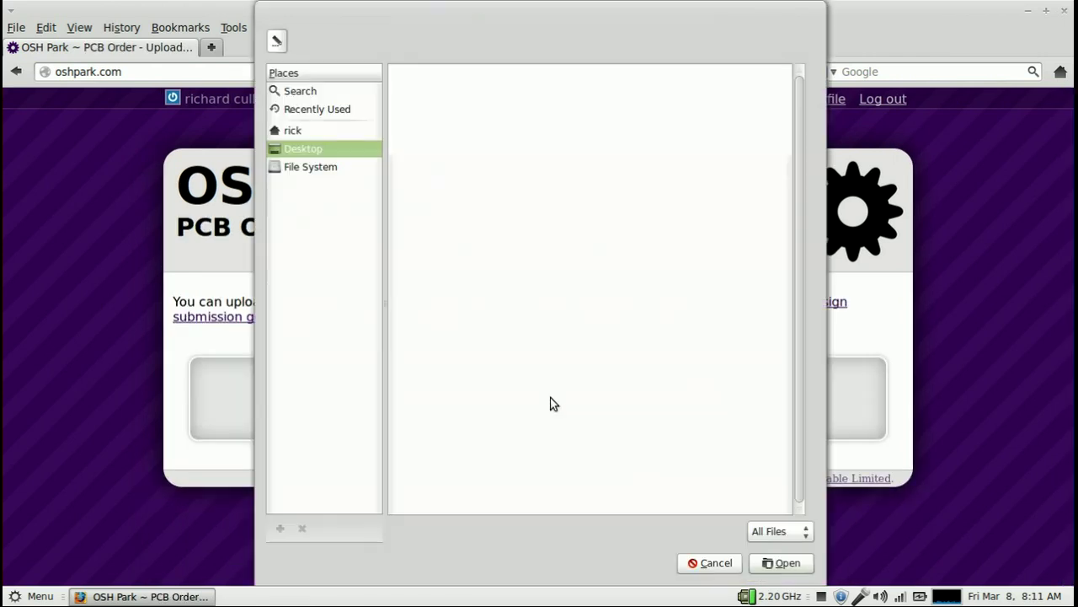
Upload desulfator v0.91.zip from Downloads > 12voltdesulfator-master to OSH Park.
click(291, 132)
double_click(432, 127)
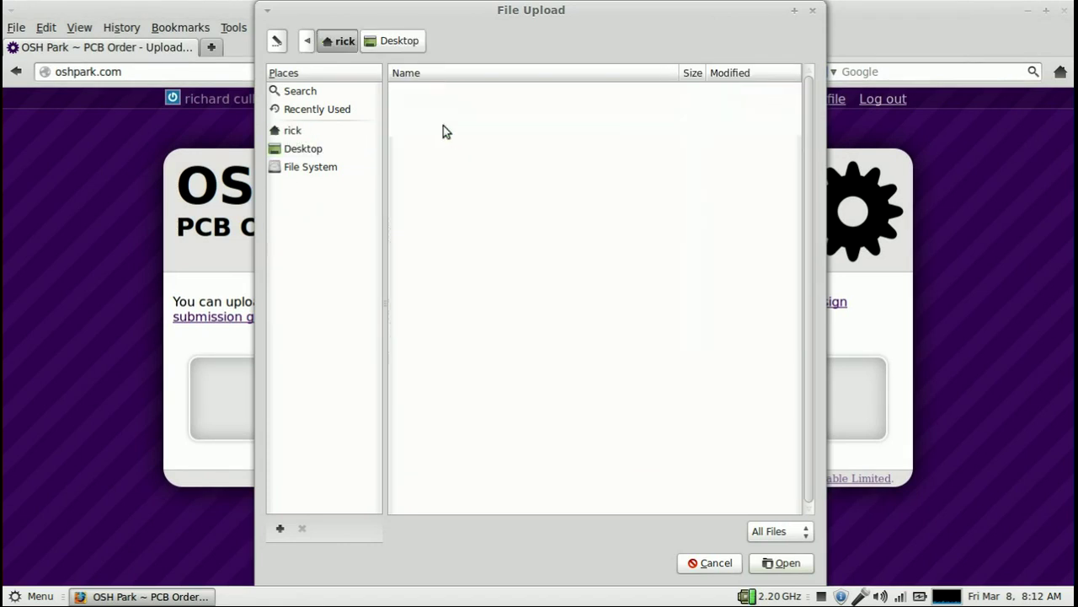
click(417, 111)
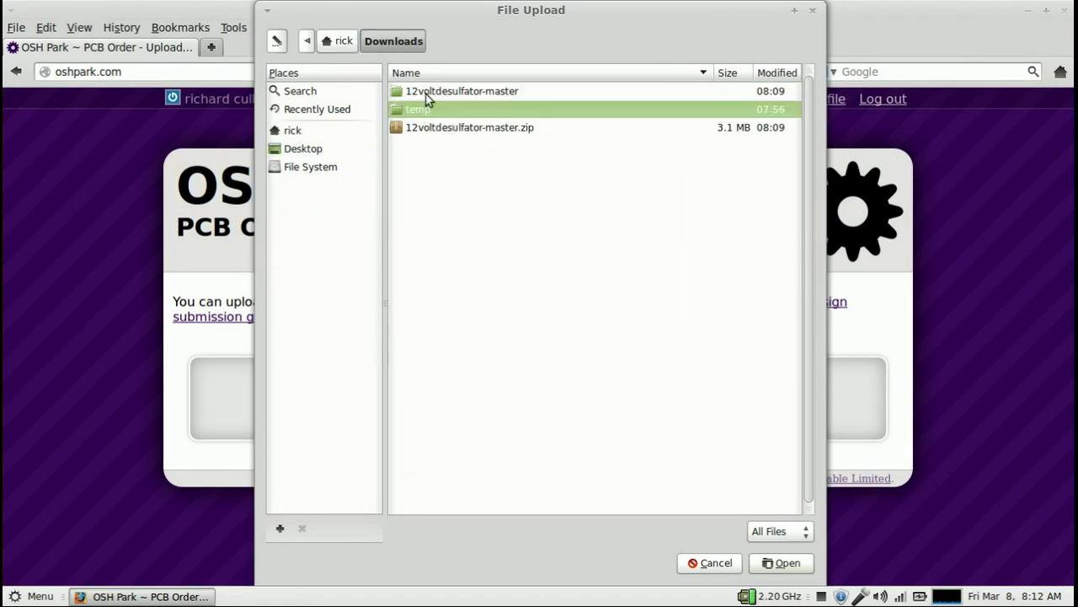
double_click(467, 91)
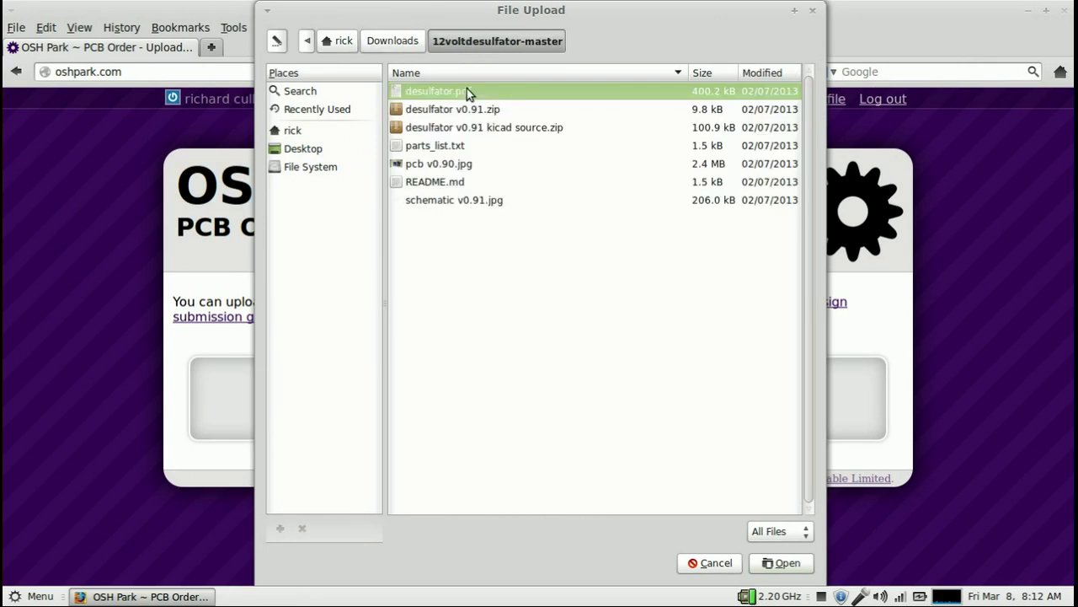
click(455, 109)
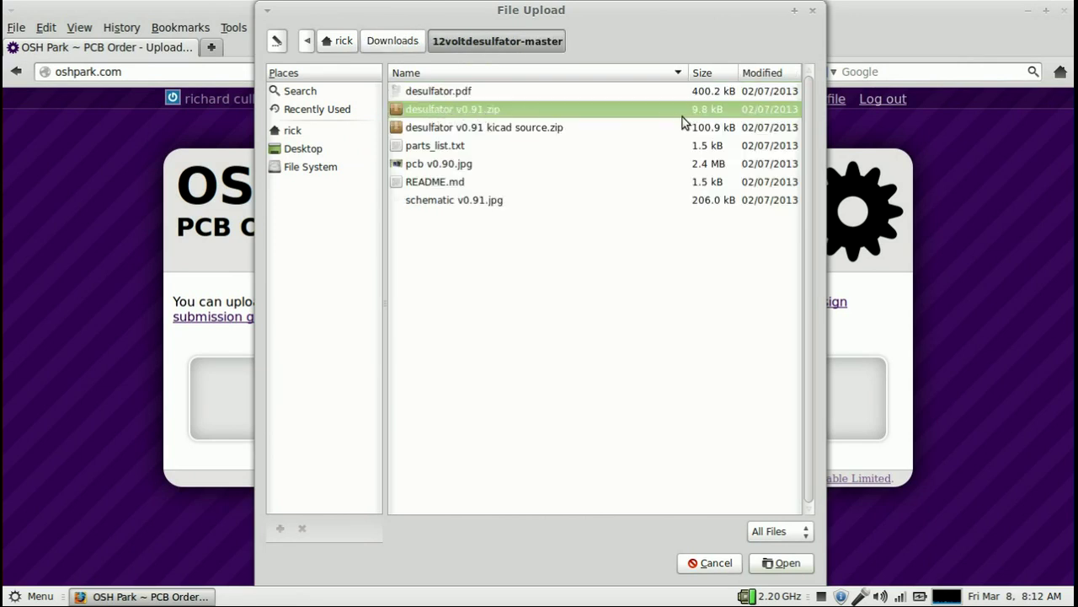
double_click(453, 113)
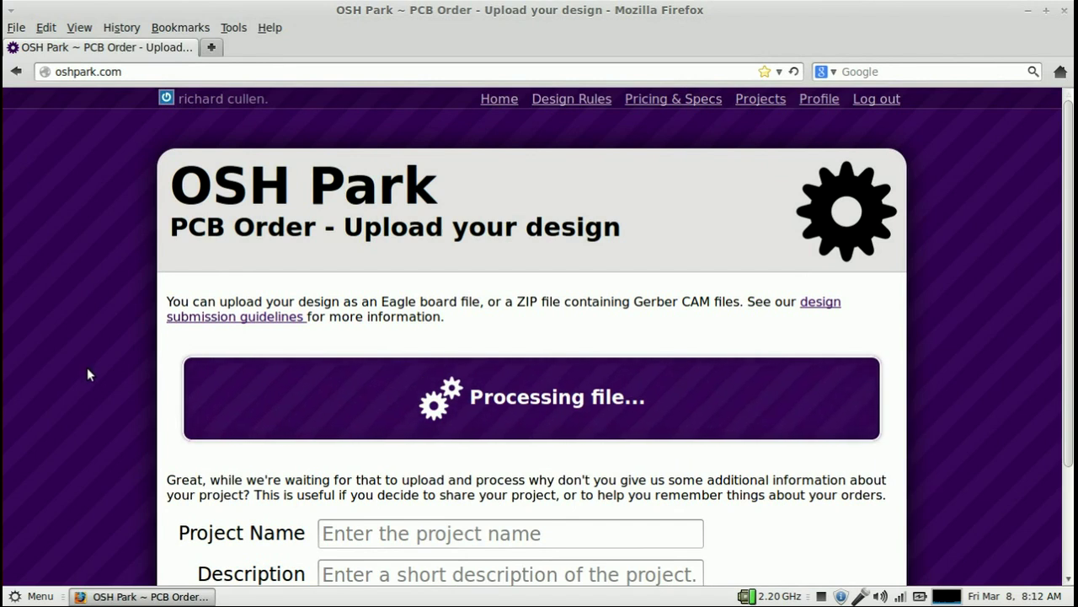
Continue with the detected 2-layer 1.31x1.8-inch board to the Verify your design page.
scroll(87, 368, down, 3)
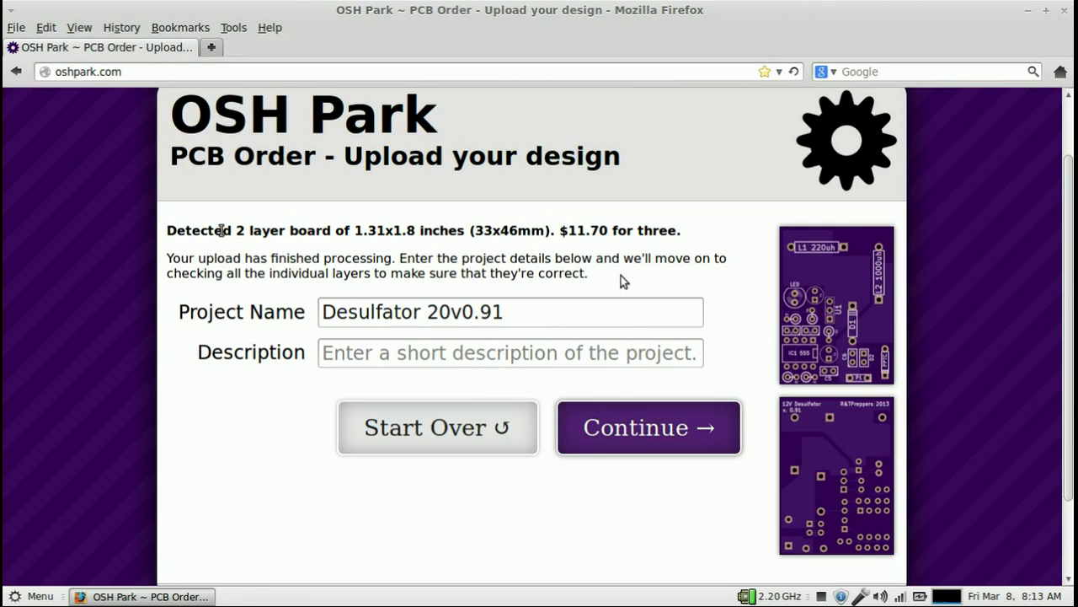
click(631, 427)
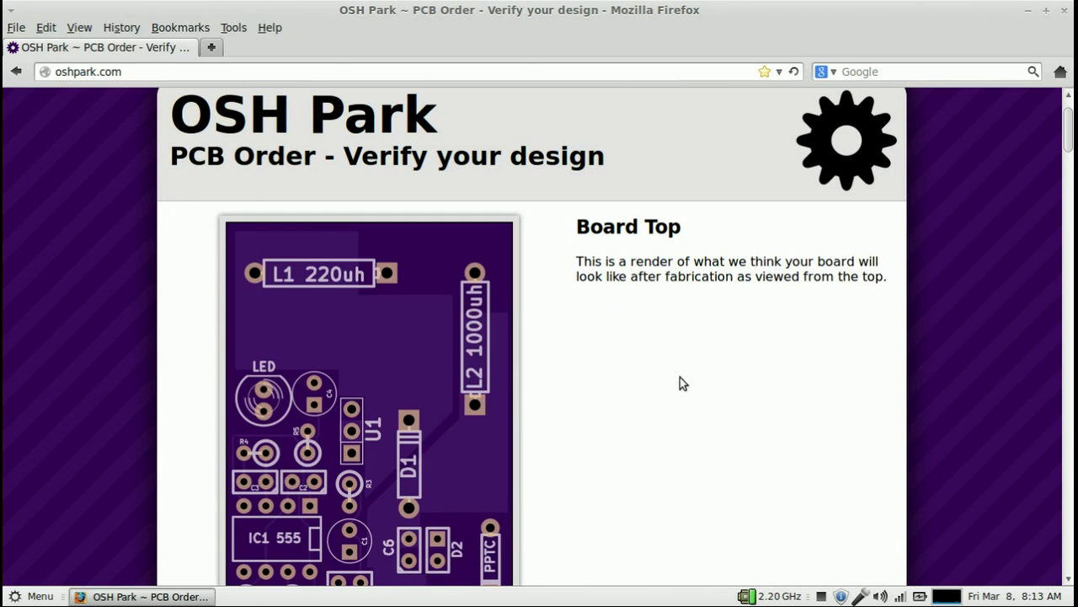
Review the layer renders from Board Top down through the board outline and top copper.
scroll(554, 327, down, 1)
scroll(552, 316, down, 2)
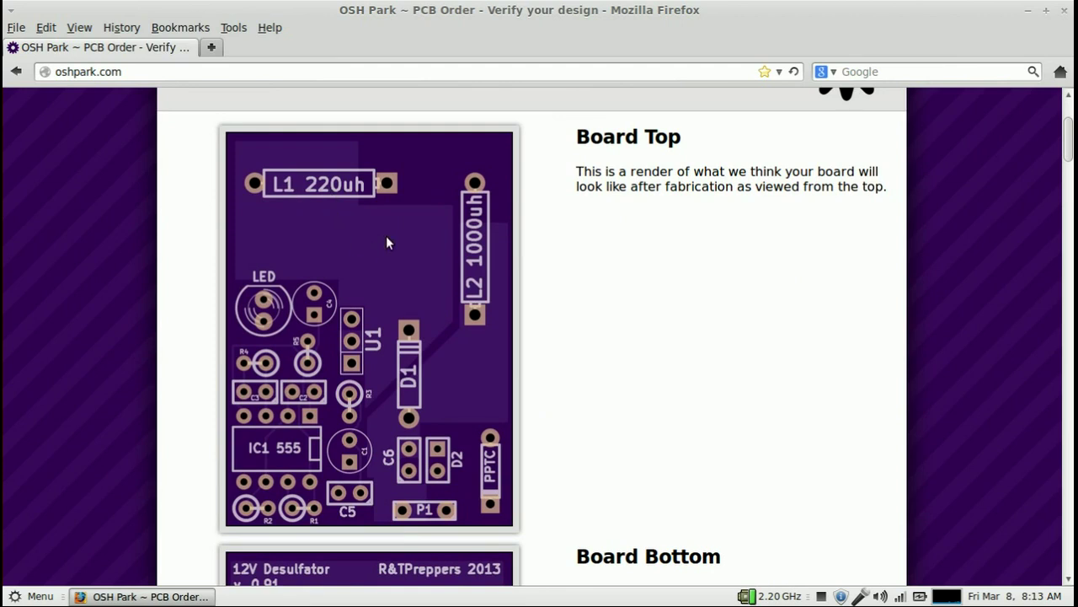
scroll(546, 347, down, 10)
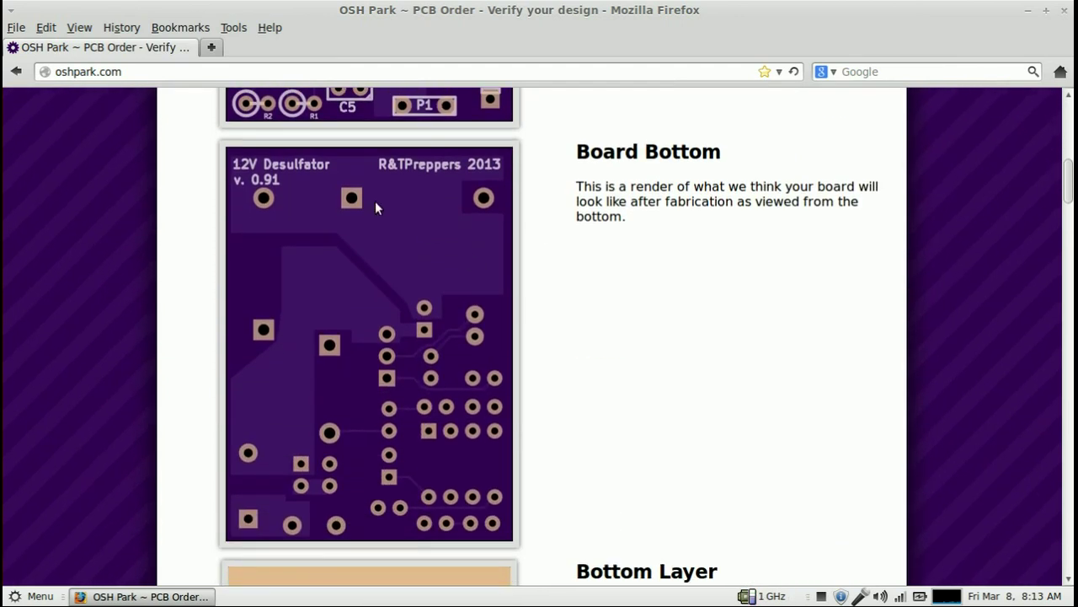
scroll(555, 327, down, 6)
scroll(555, 321, down, 3)
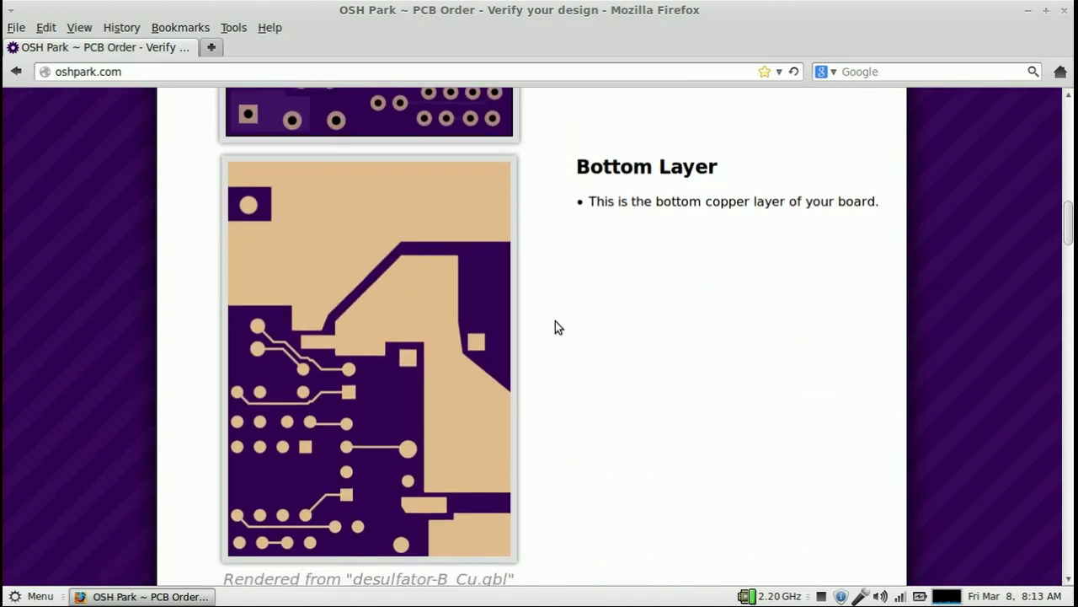
scroll(549, 318, down, 1)
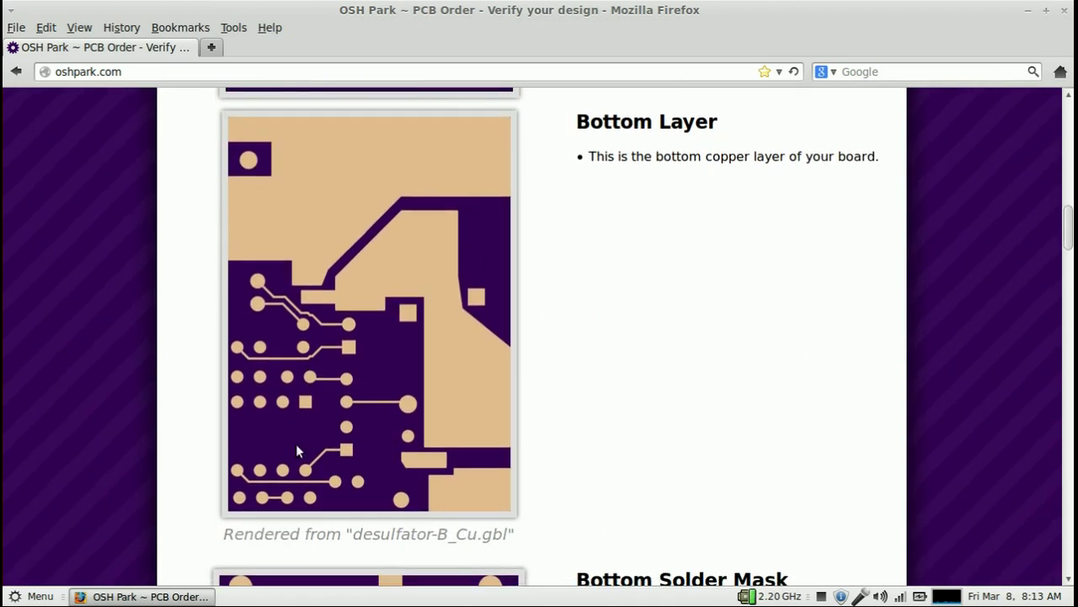
scroll(549, 286, down, 9)
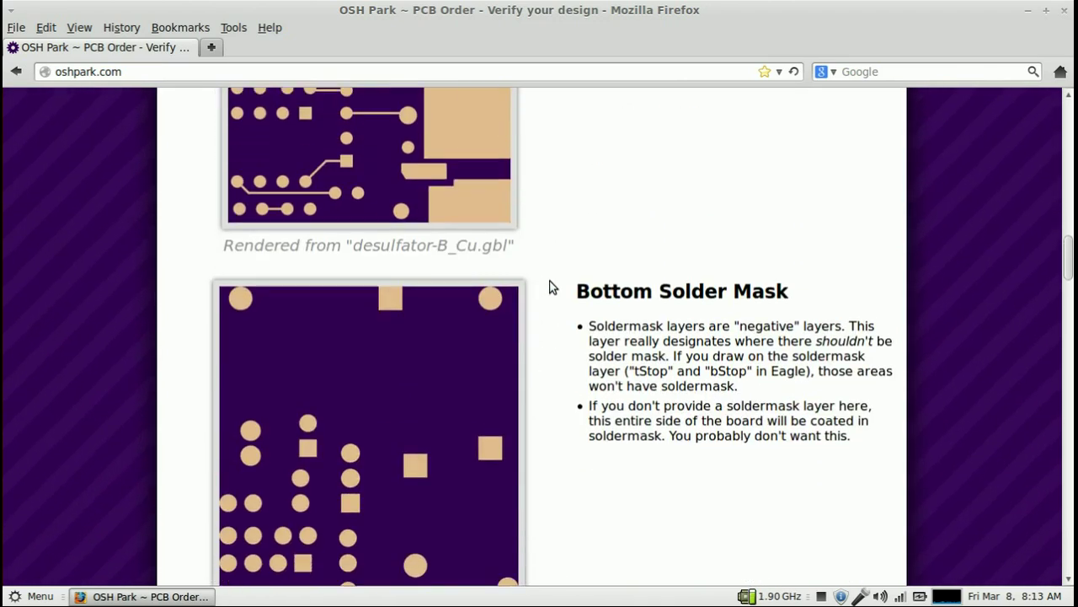
scroll(539, 288, down, 1)
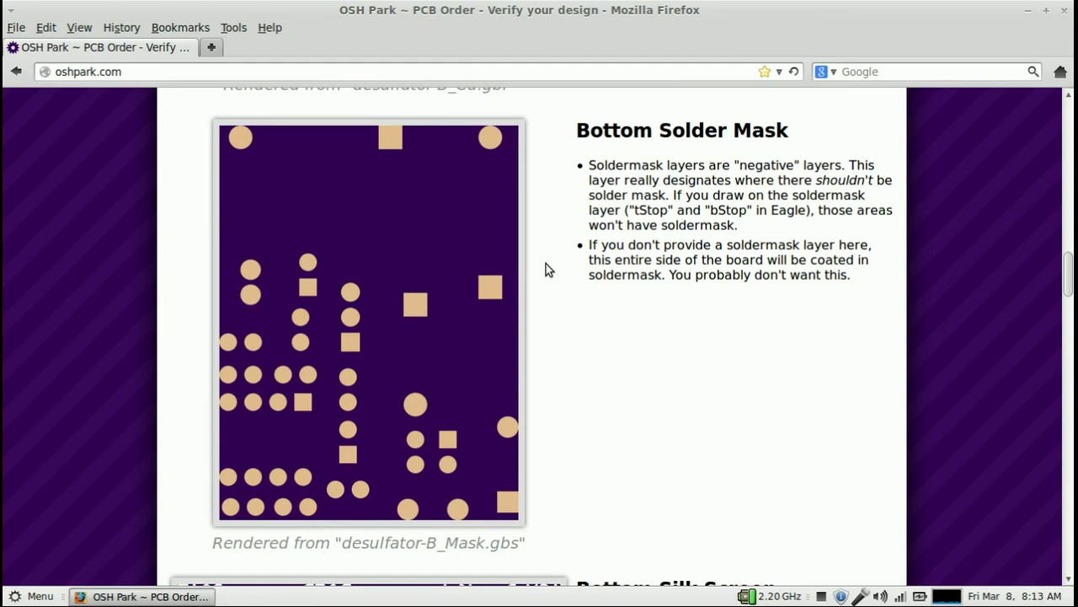
scroll(546, 268, down, 5)
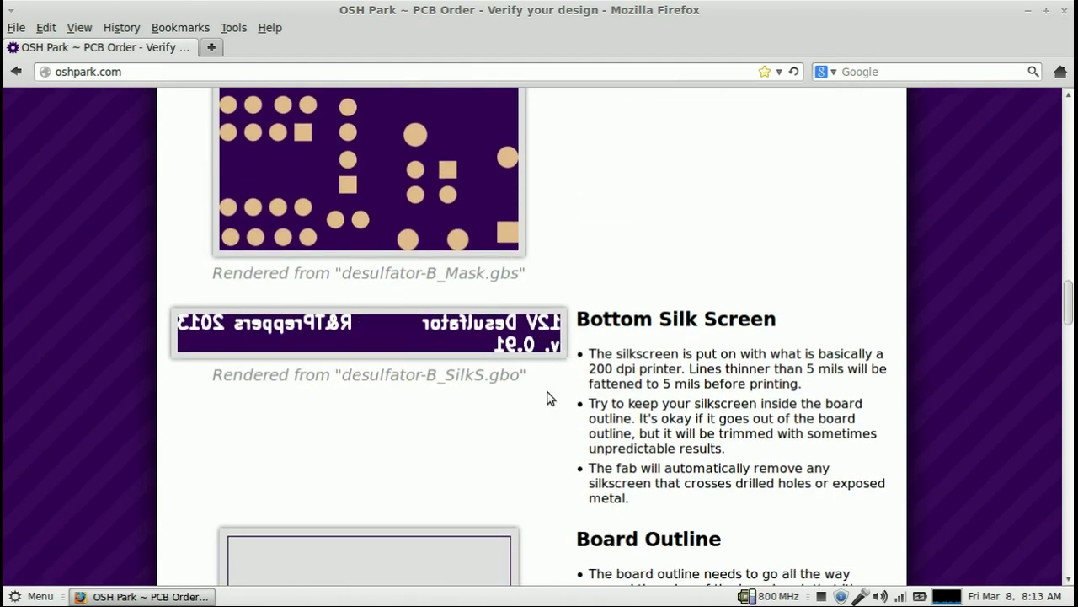
scroll(547, 397, down, 5)
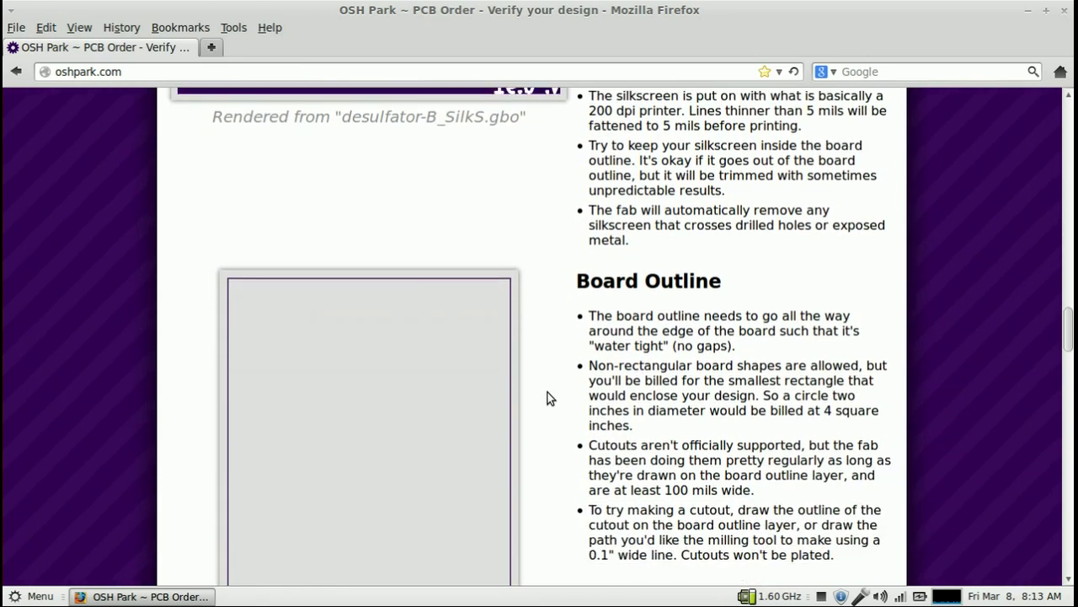
scroll(546, 397, down, 2)
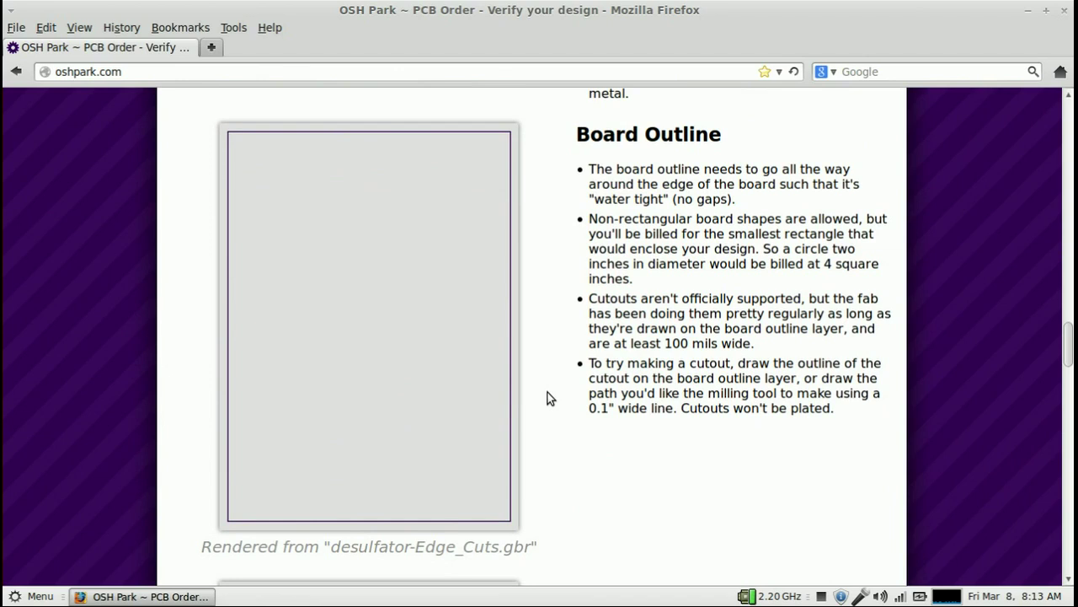
scroll(546, 396, down, 8)
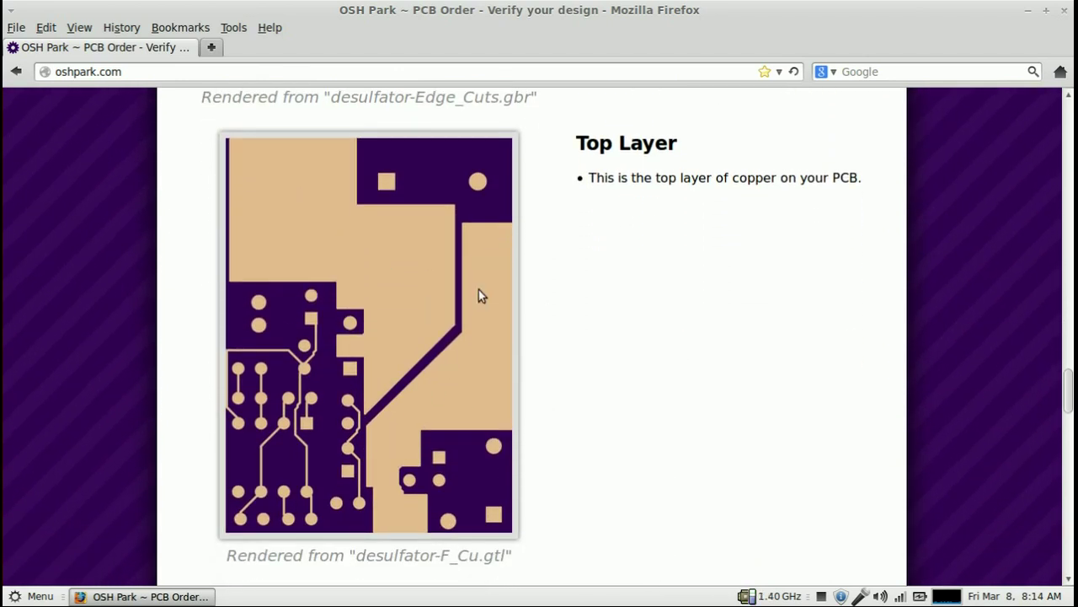
scroll(548, 334, down, 8)
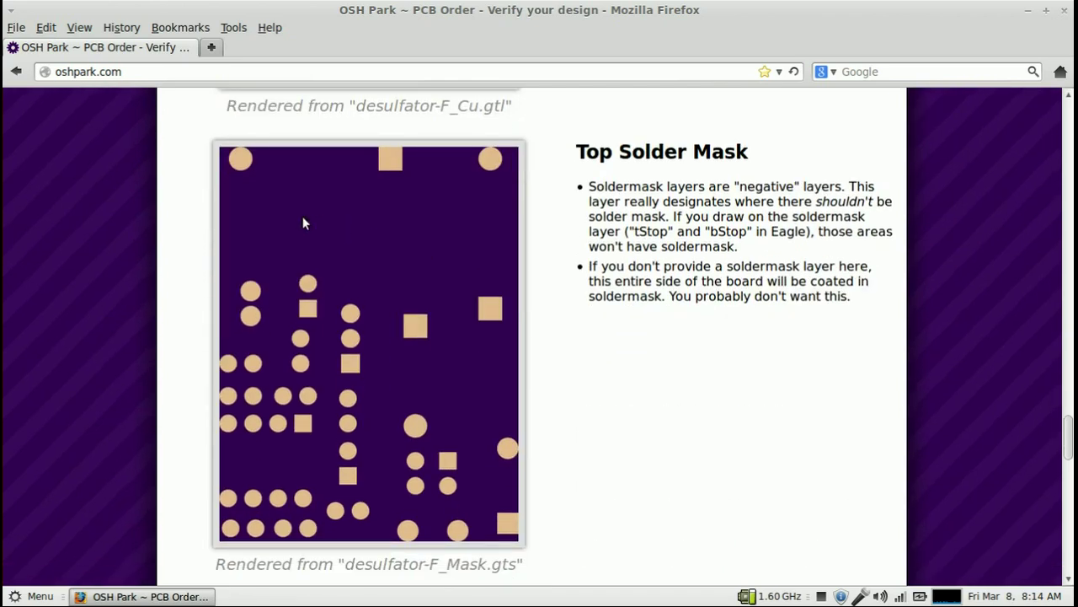
scroll(551, 304, down, 8)
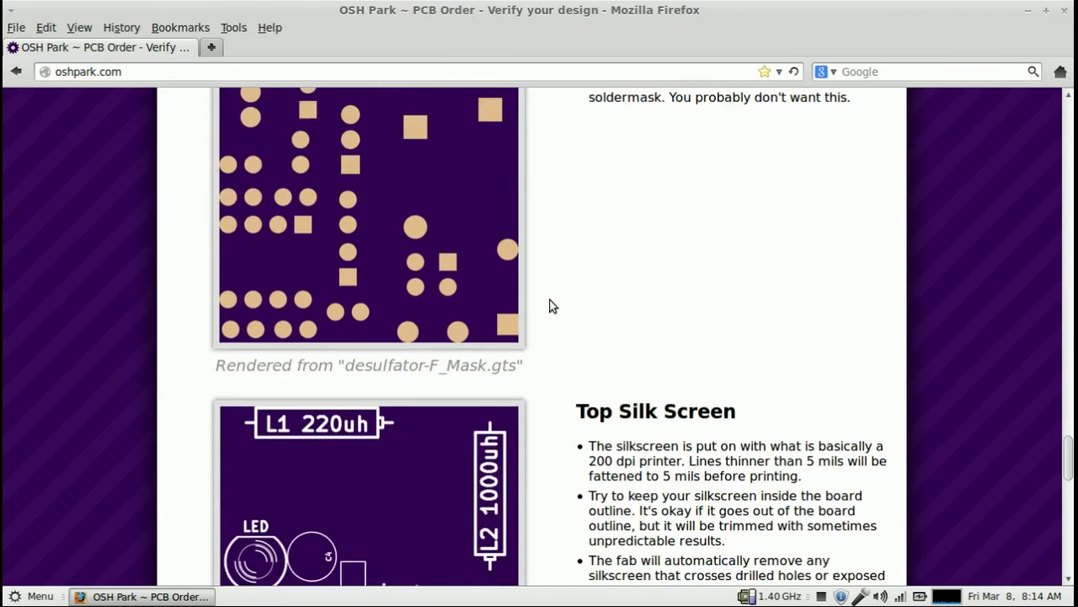
scroll(549, 305, down, 1)
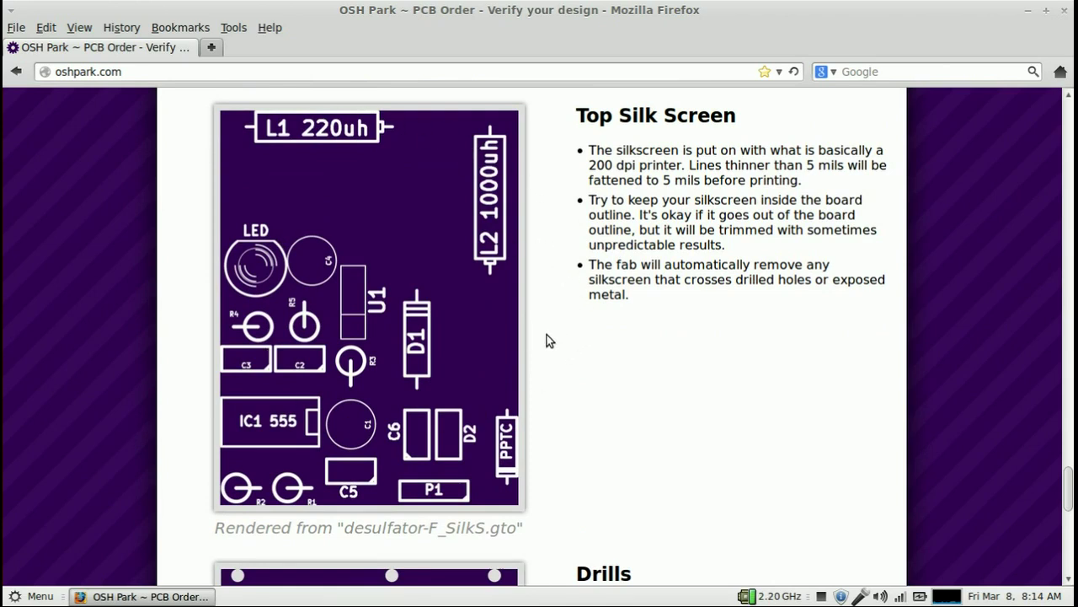
scroll(547, 341, down, 1)
scroll(547, 337, down, 9)
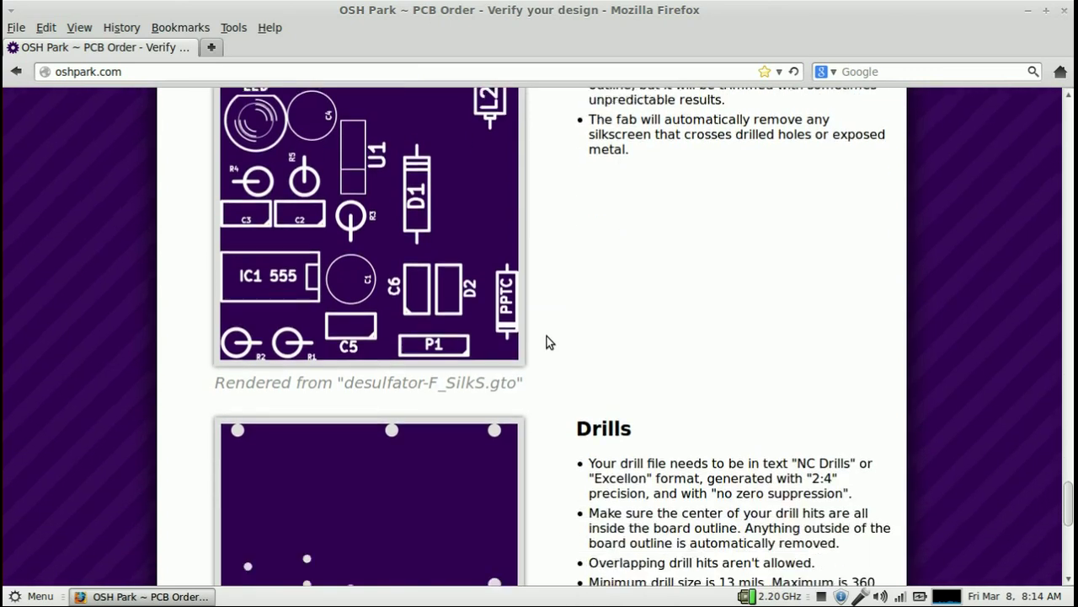
scroll(547, 341, down, 1)
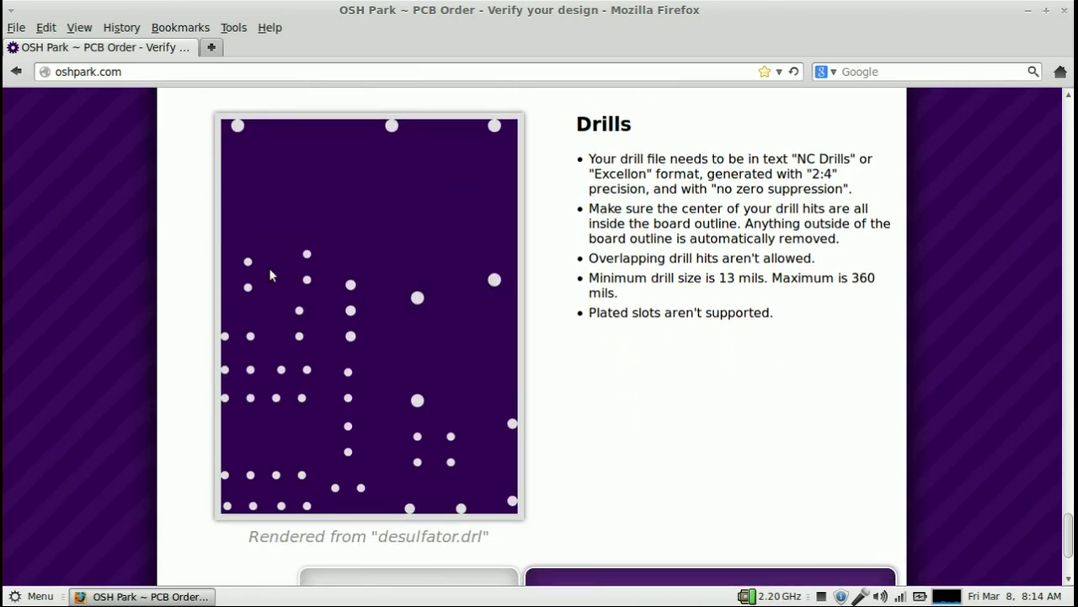
scroll(549, 284, down, 3)
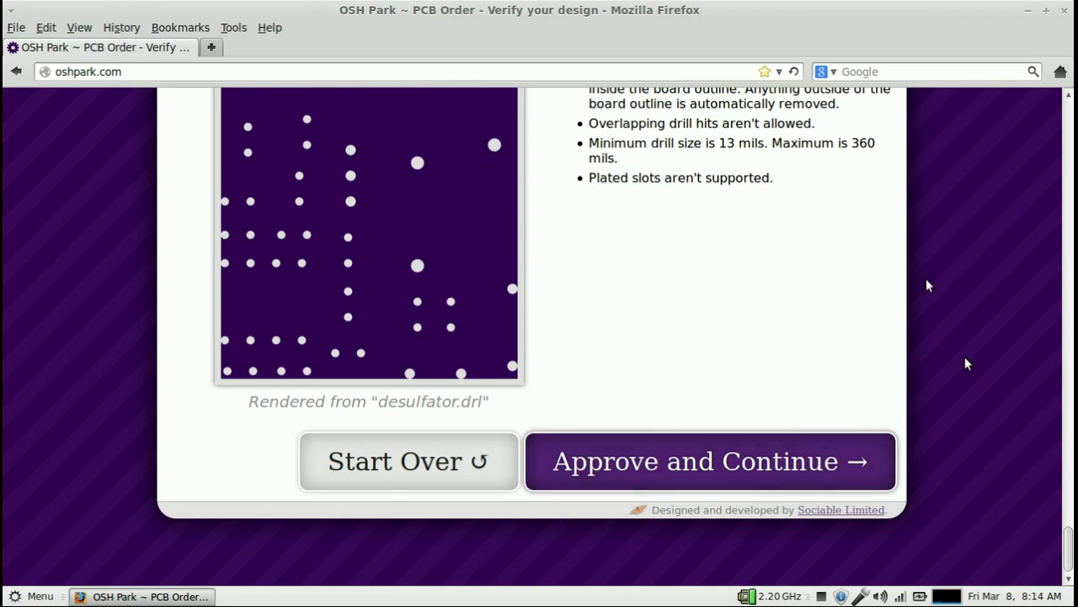
scroll(927, 286, up, 10)
scroll(926, 278, up, 3)
scroll(926, 278, down, 5)
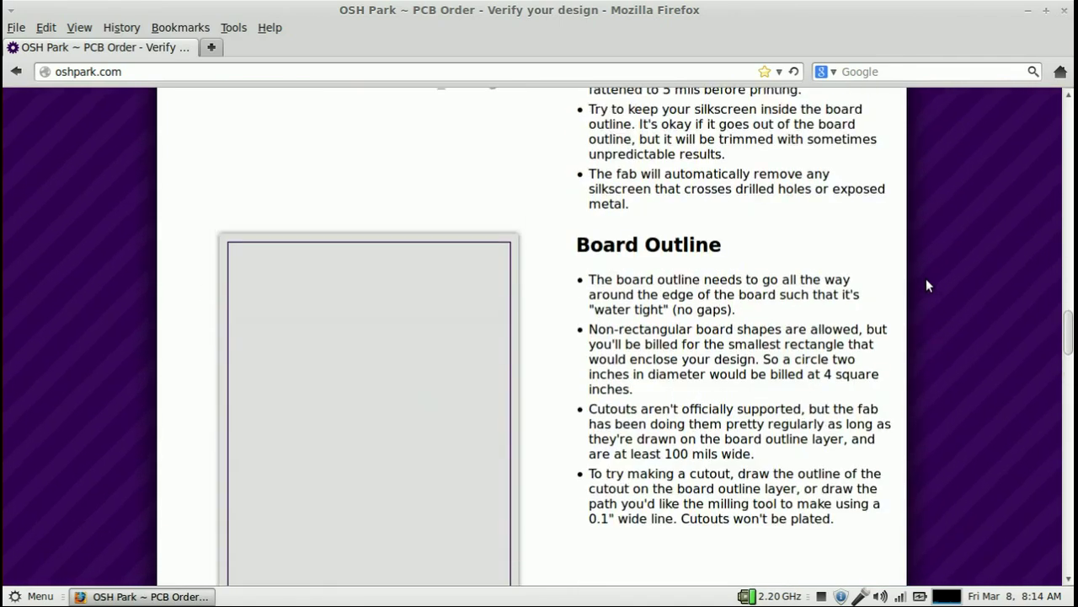
scroll(926, 278, up, 10)
Close the Firefox window showing the OSH Park verify page.
click(1064, 11)
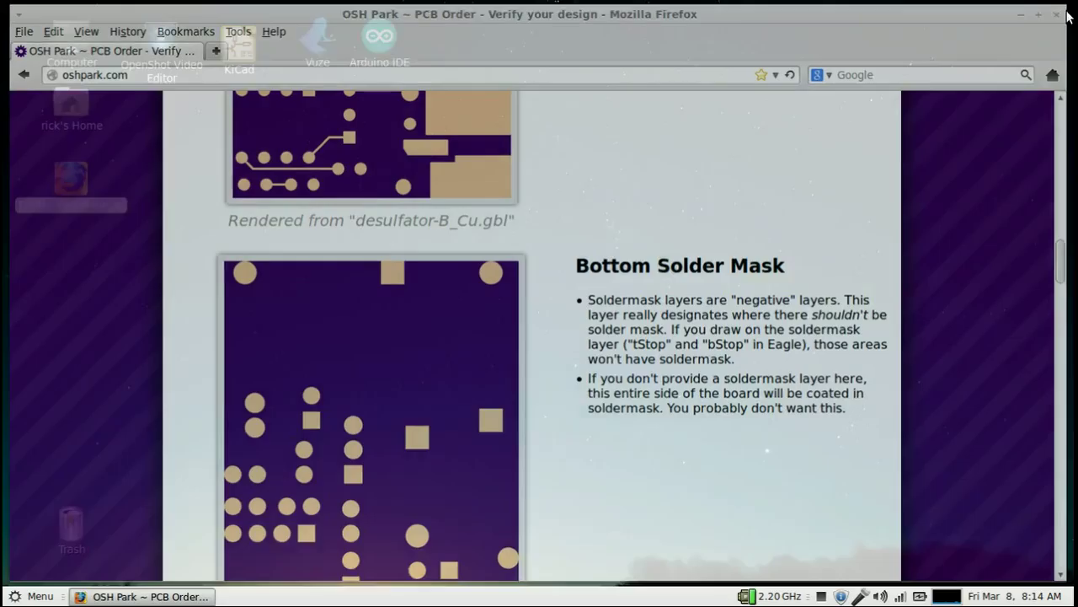